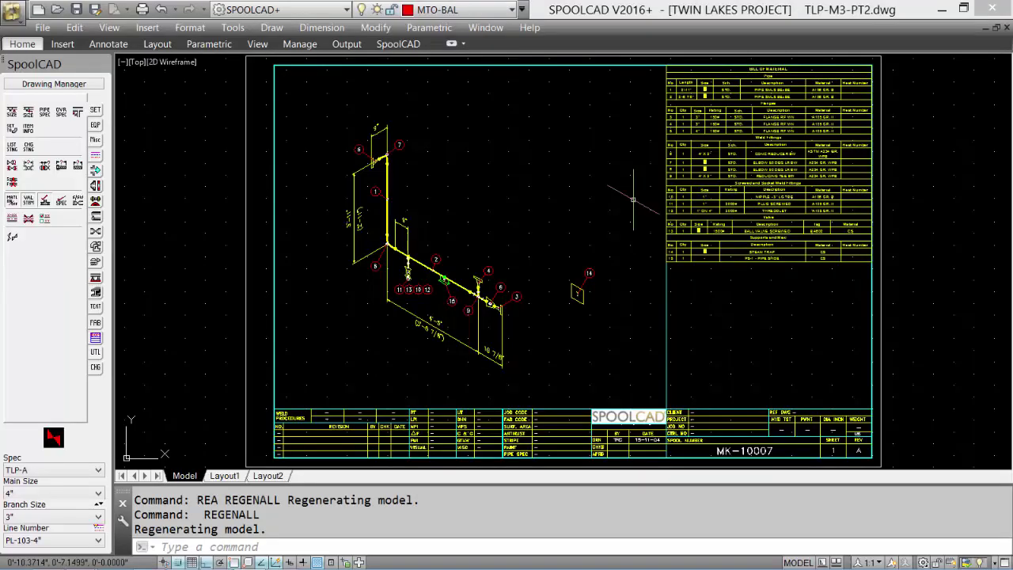
Assign heat number HT-001 to pipe items 1 and 2 in the Heat Numbers Table.
{"action": "type", "text": "z"}
{"action": "key", "text": "Return"}
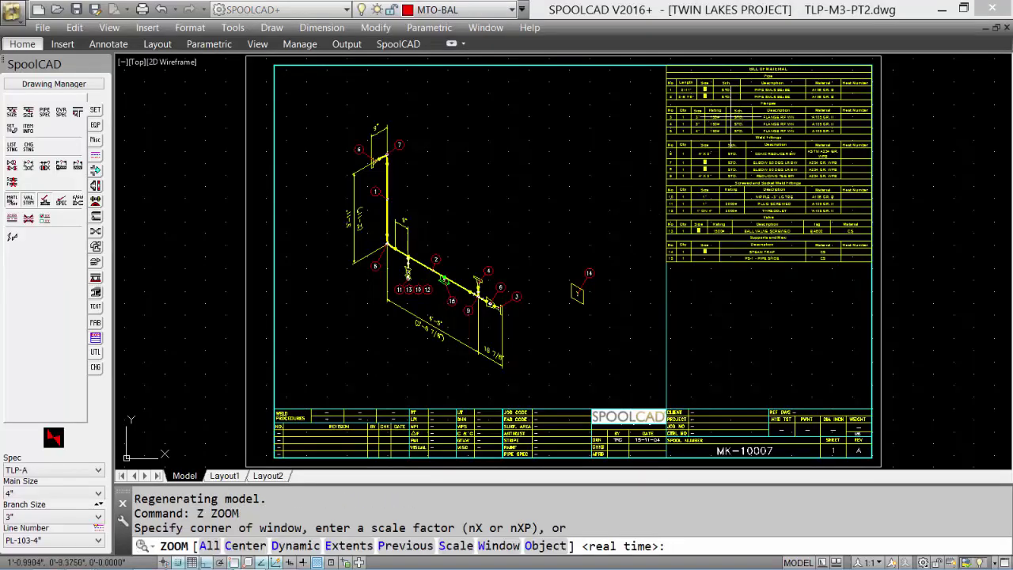
{"action": "left_click", "coordinate": [654, 63]}
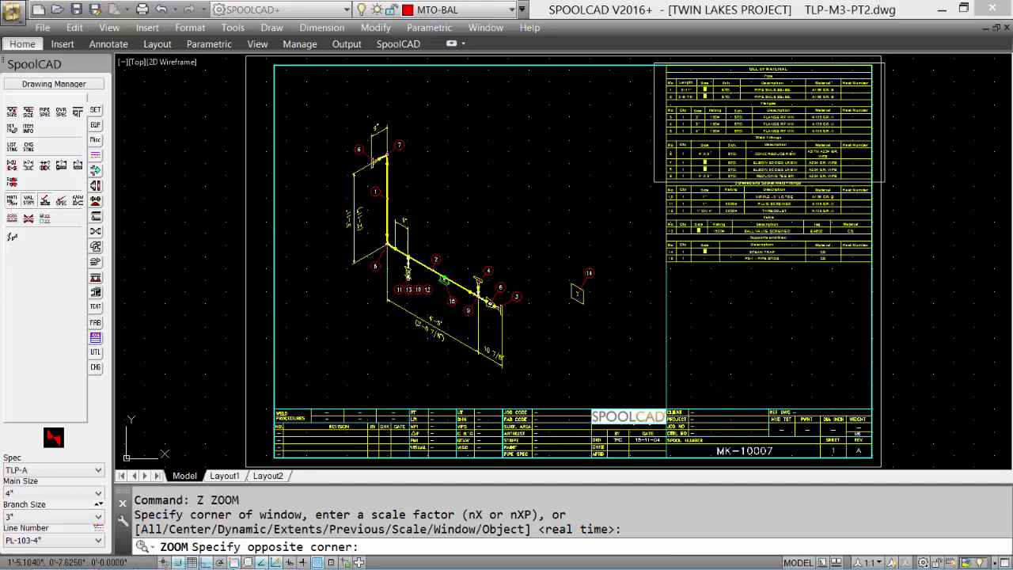
{"action": "left_click", "coordinate": [885, 182]}
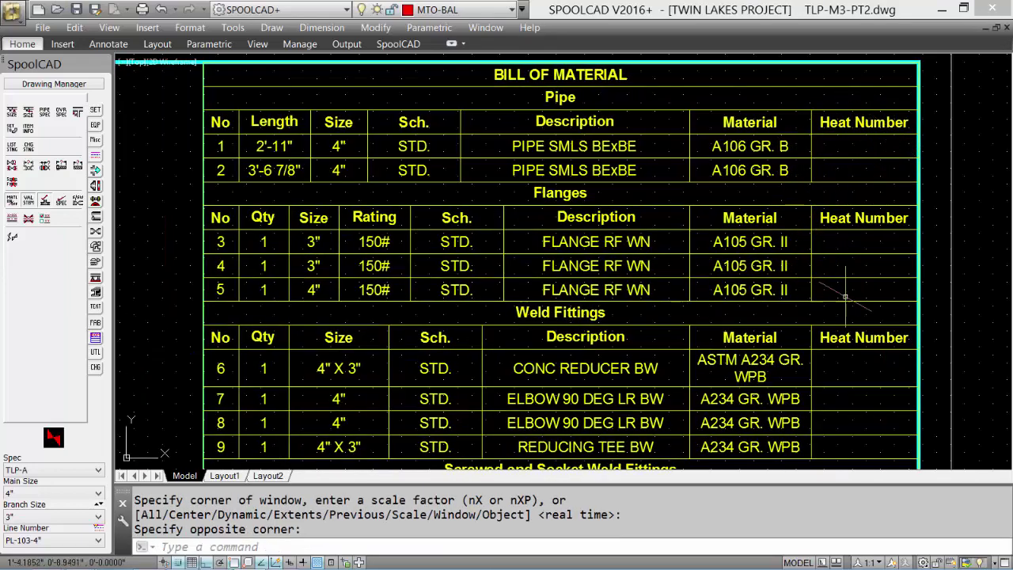
{"action": "middle_click_drag", "start_coordinate": [845, 297], "coordinate": [834, 194]}
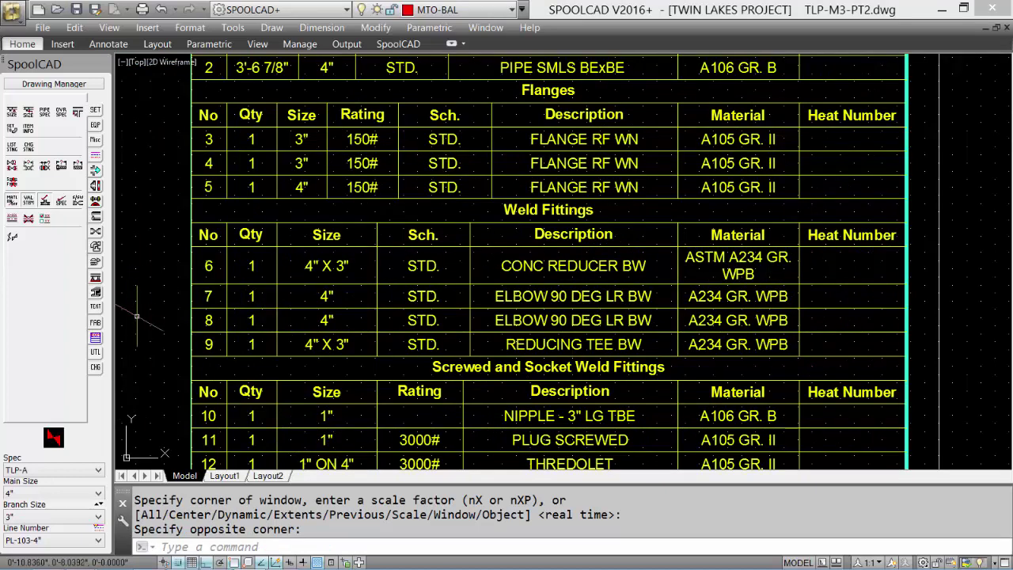
{"action": "left_click", "coordinate": [95, 324]}
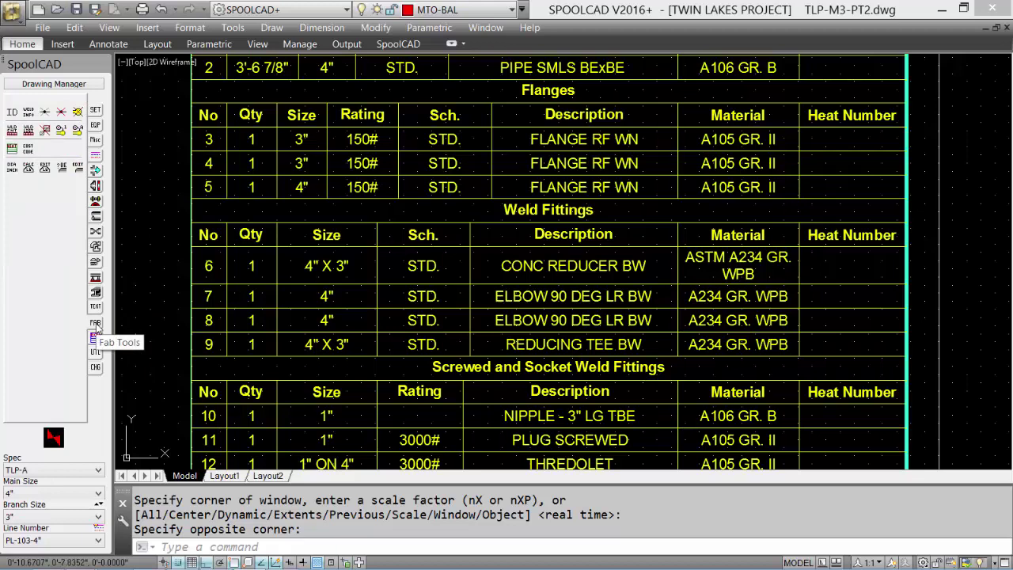
{"action": "left_click", "coordinate": [14, 153]}
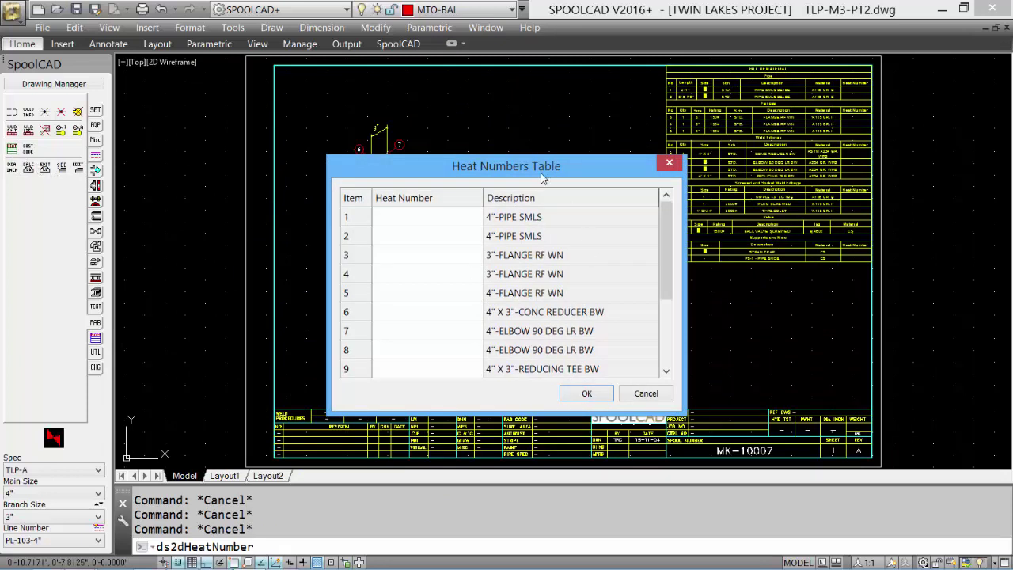
{"action": "left_click", "coordinate": [432, 218]}
{"action": "key", "text": "Down"}
{"action": "key", "text": "Down"}
{"action": "key", "text": "Down"}
{"action": "key", "text": "Down"}
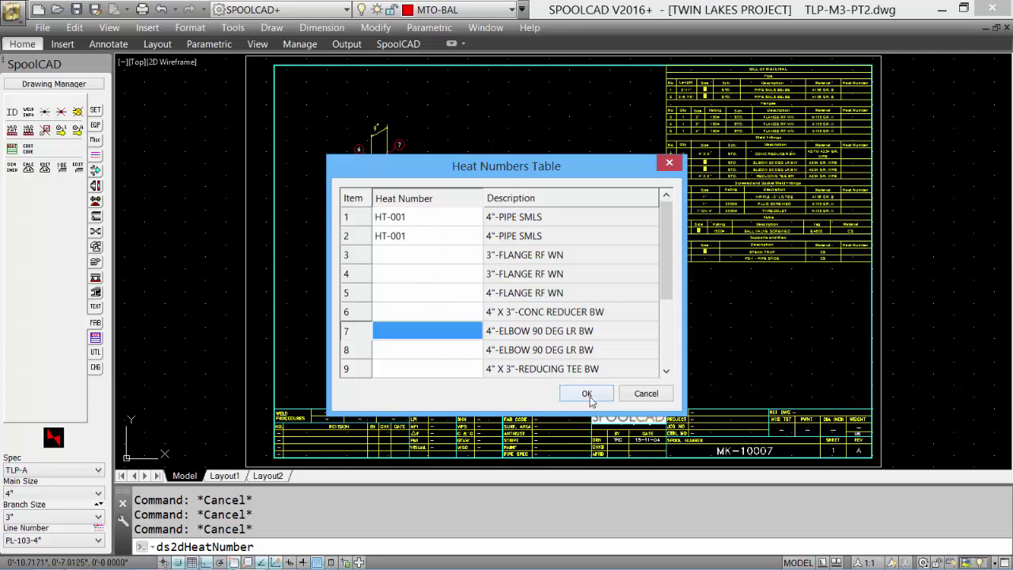
{"action": "left_click", "coordinate": [586, 393]}
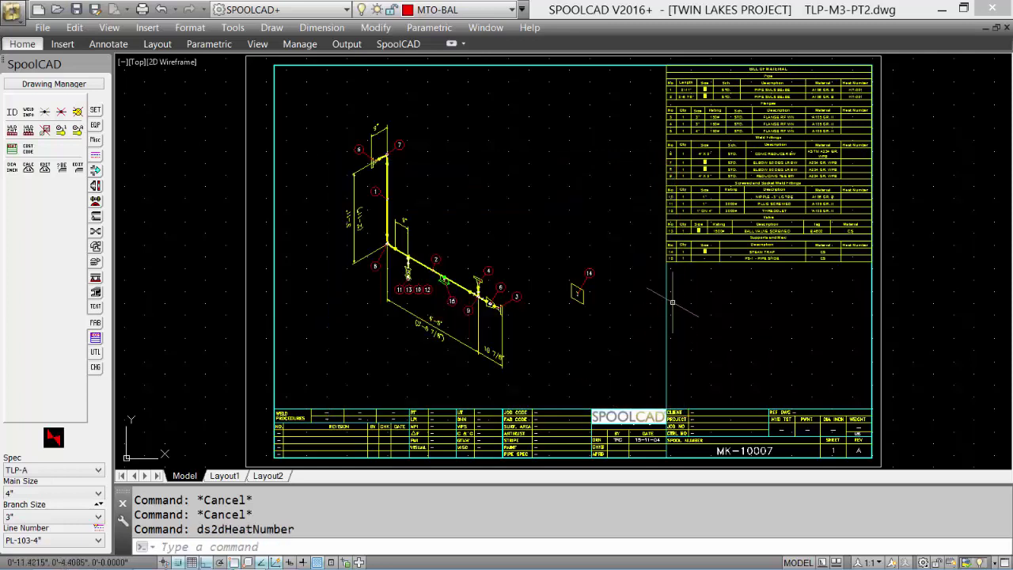
Examine the heat number column of the bill of material.
{"action": "type", "text": "z"}
{"action": "key", "text": "Return"}
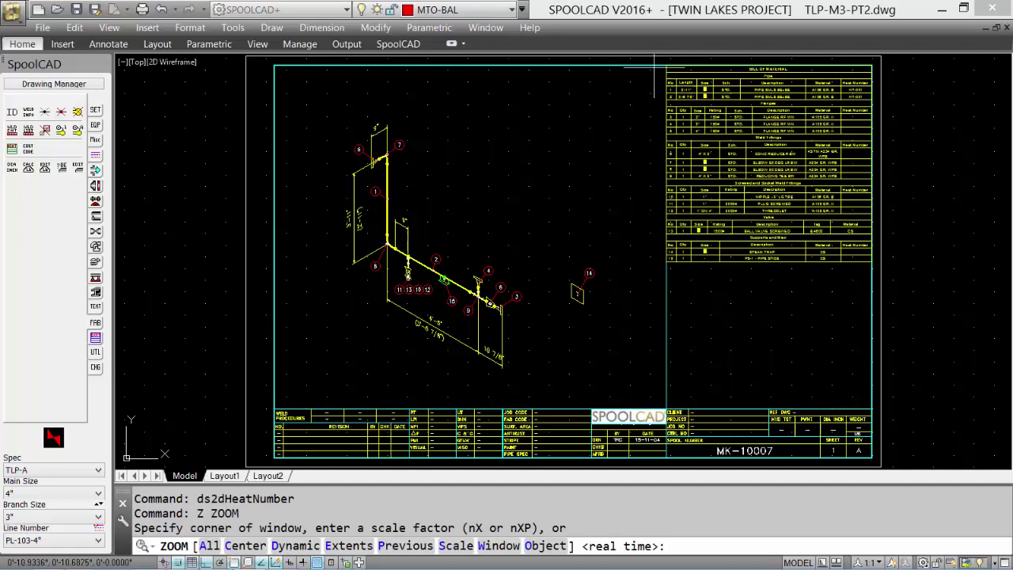
{"action": "left_click", "coordinate": [655, 65]}
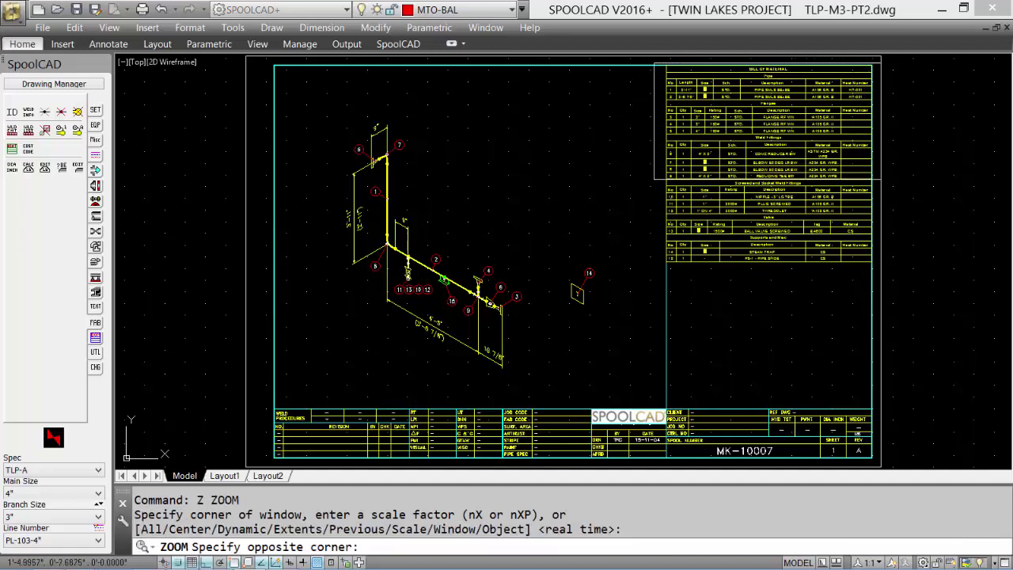
{"action": "left_click", "coordinate": [881, 181]}
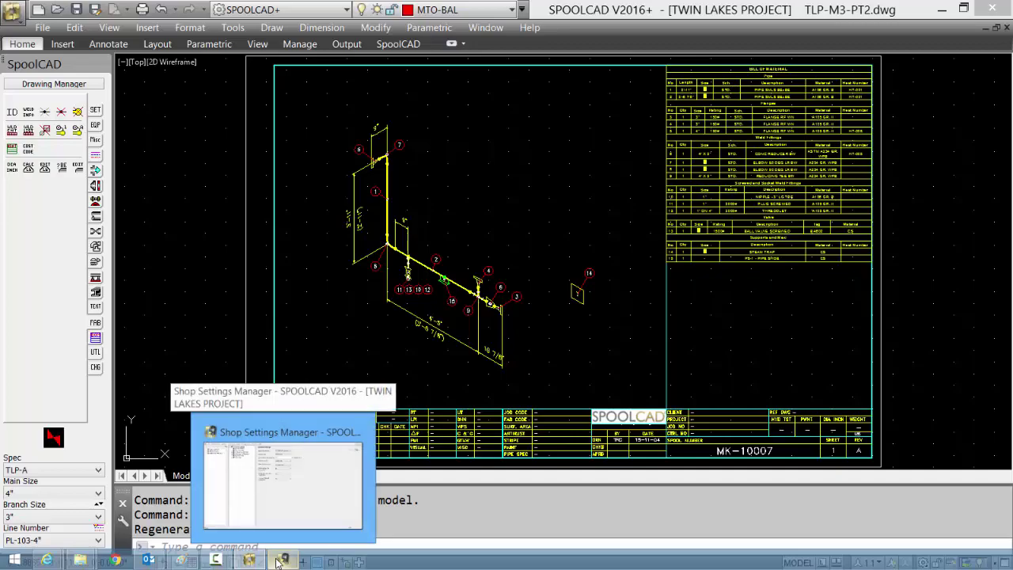
Switch to Shop Settings Manager and review TWIN LAKES PROJECT's general, weld list, weld count, pipe end and labor code settings, then return to the drawing.
{"action": "left_click", "coordinate": [279, 559]}
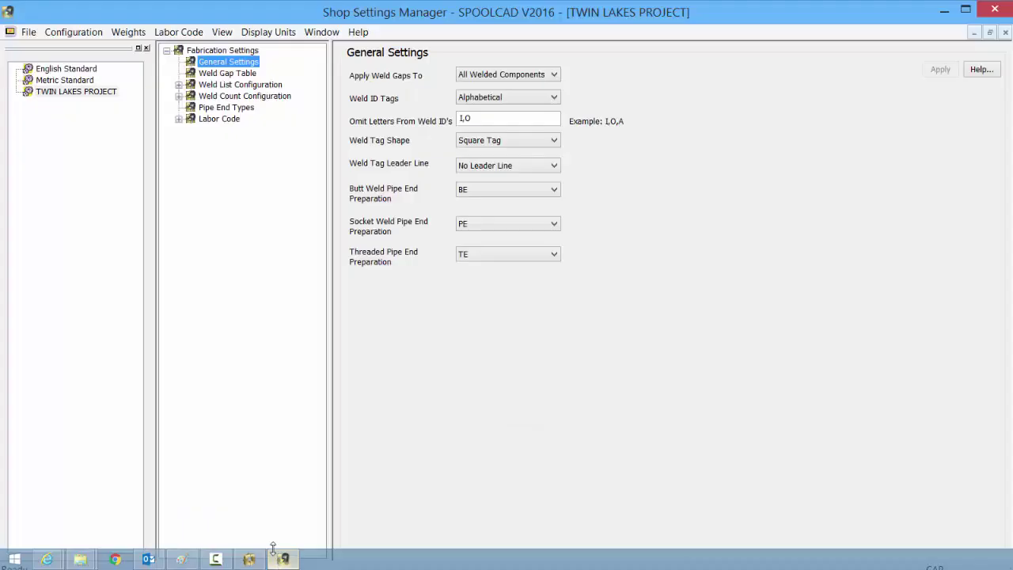
{"action": "left_click", "coordinate": [74, 91]}
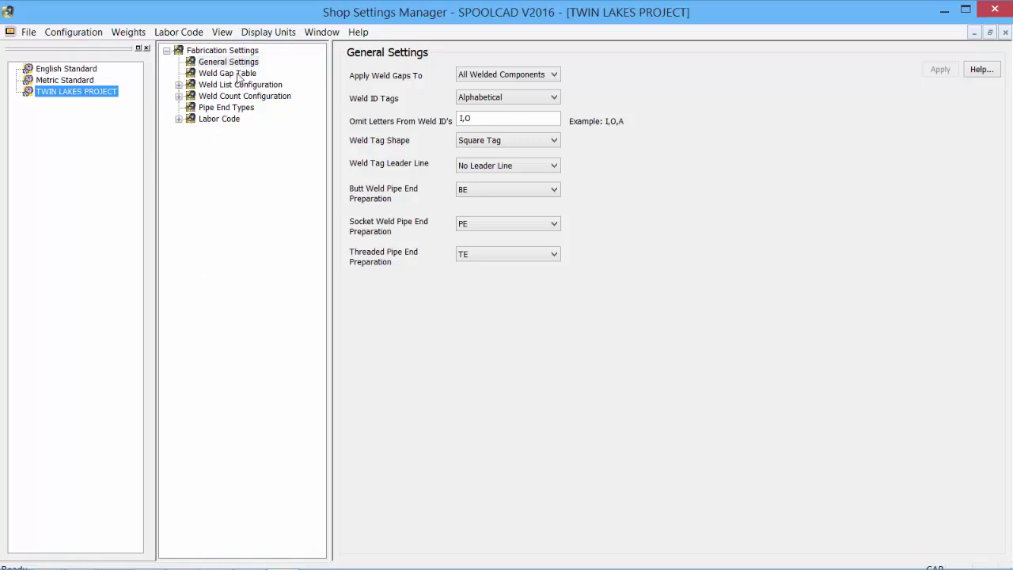
{"action": "left_click", "coordinate": [237, 63]}
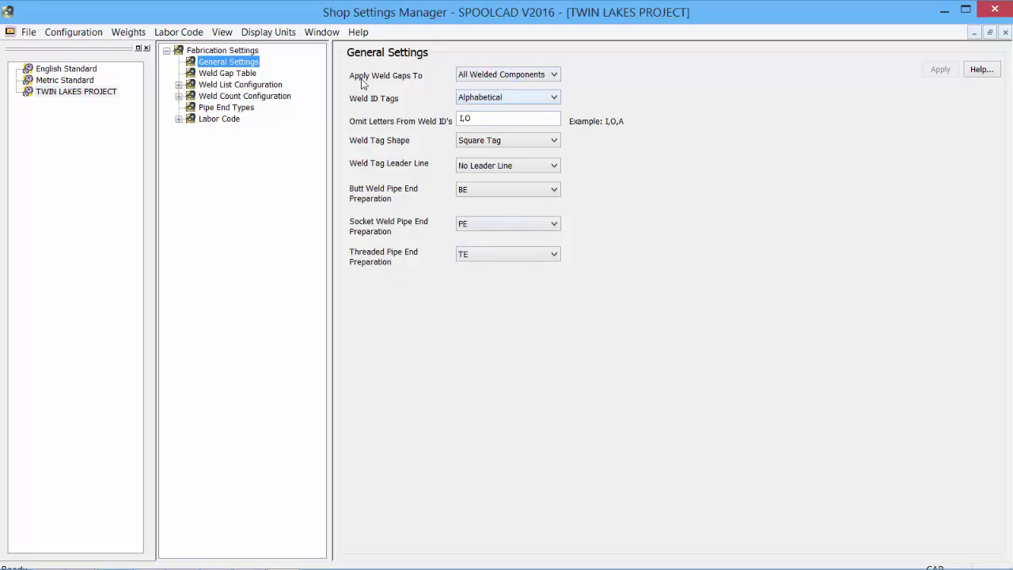
{"action": "left_click", "coordinate": [226, 86]}
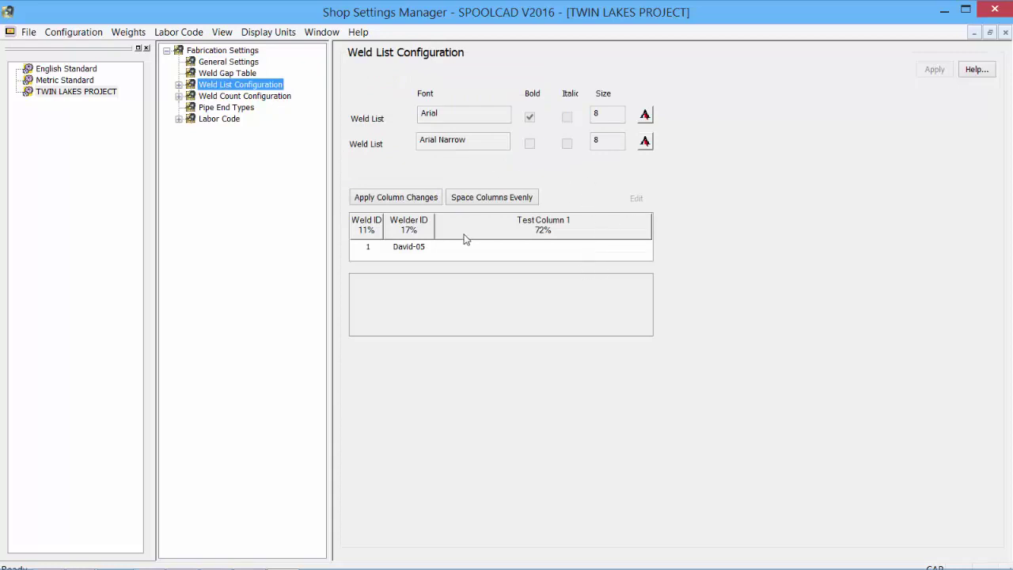
{"action": "left_click", "coordinate": [231, 97]}
{"action": "left_click", "coordinate": [226, 108]}
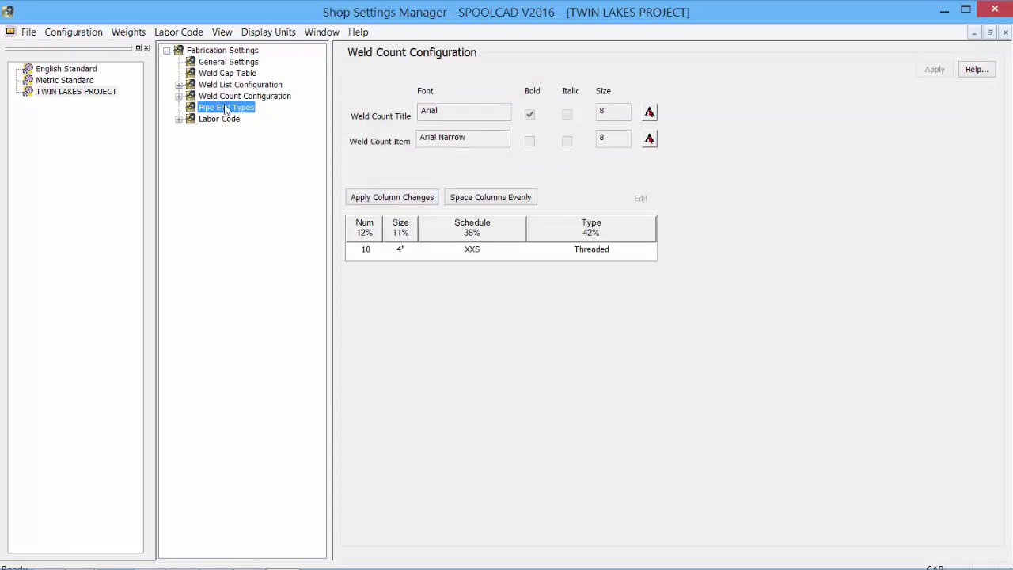
{"action": "left_click", "coordinate": [221, 120]}
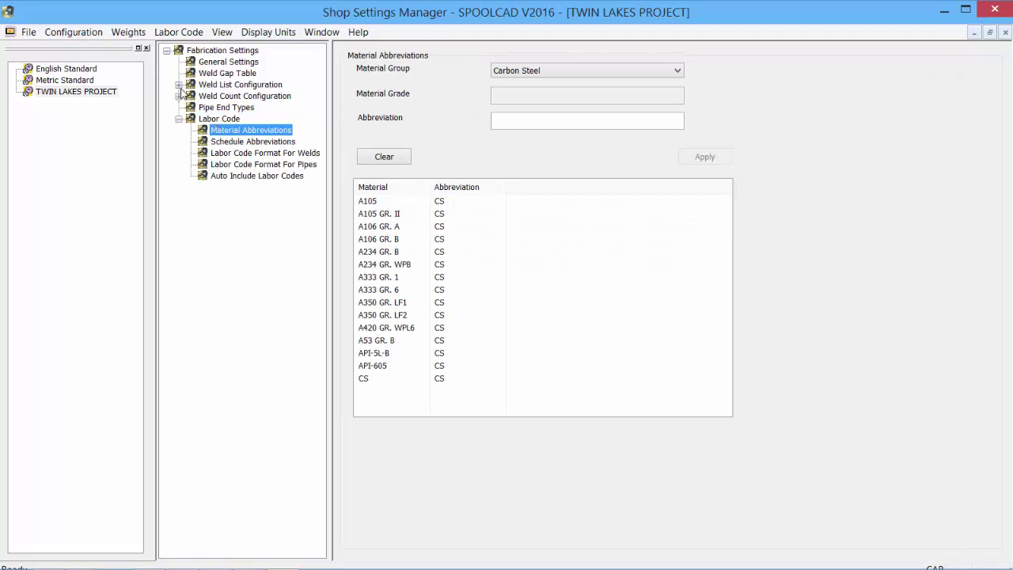
{"action": "left_click", "coordinate": [178, 85]}
{"action": "left_click", "coordinate": [178, 119]}
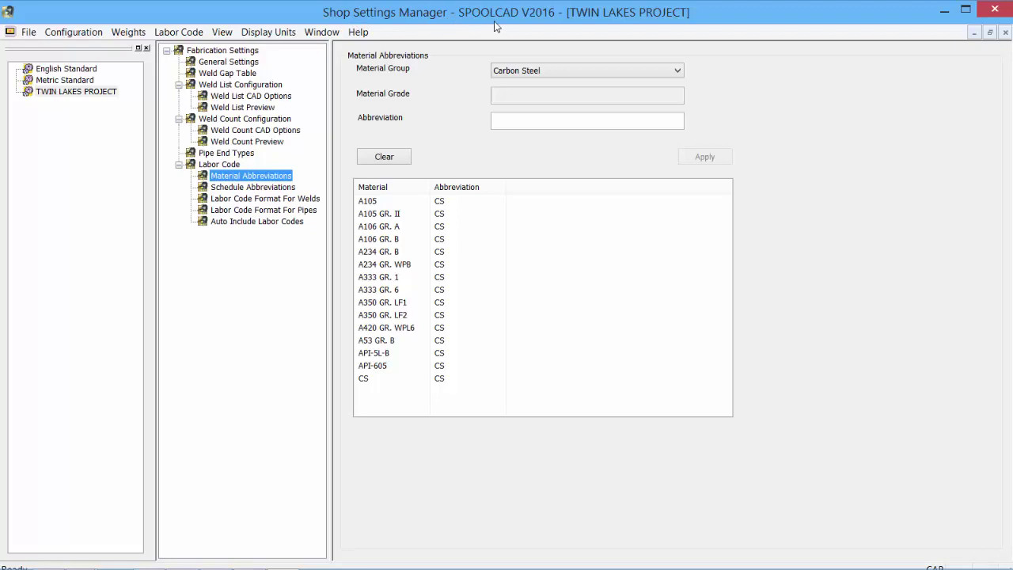
{"action": "left_click", "coordinate": [953, 12]}
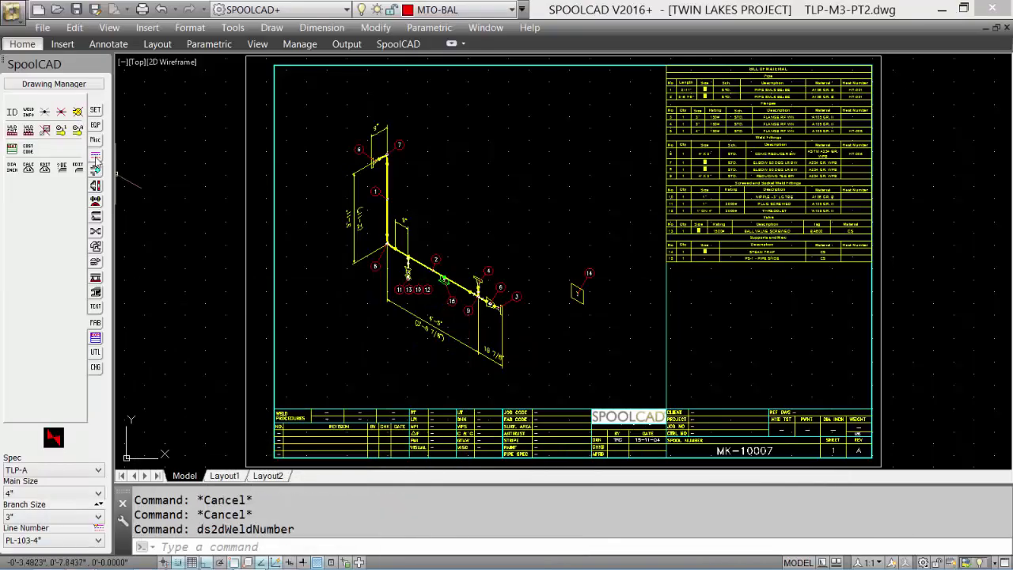
Generate a weld list for TLP-M3-PT2 as a drawing insert, placed directly below the bill of material at the border's edge.
{"action": "left_click", "coordinate": [28, 131]}
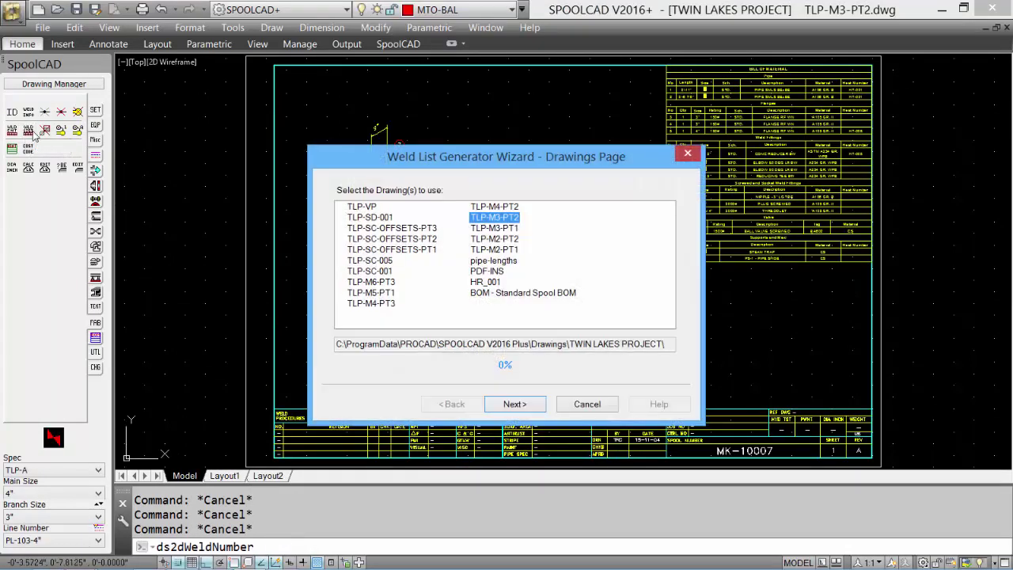
{"action": "left_click", "coordinate": [515, 405]}
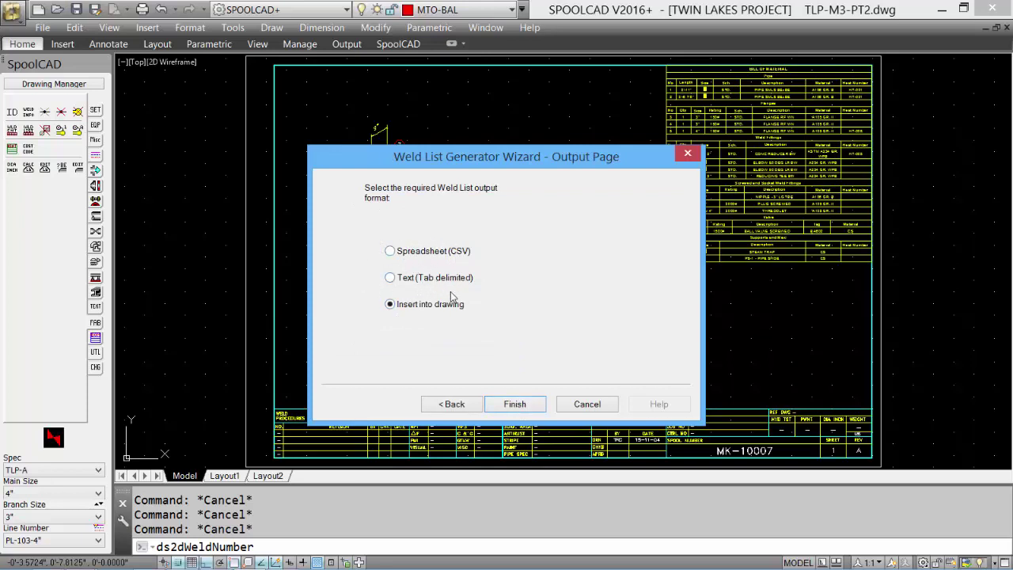
{"action": "left_click", "coordinate": [514, 404]}
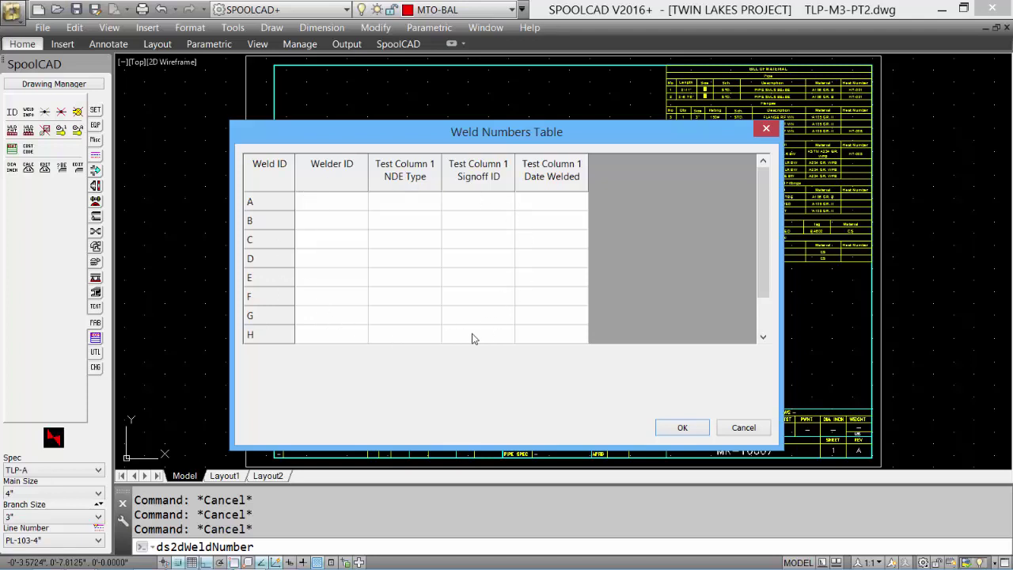
{"action": "left_click", "coordinate": [683, 428]}
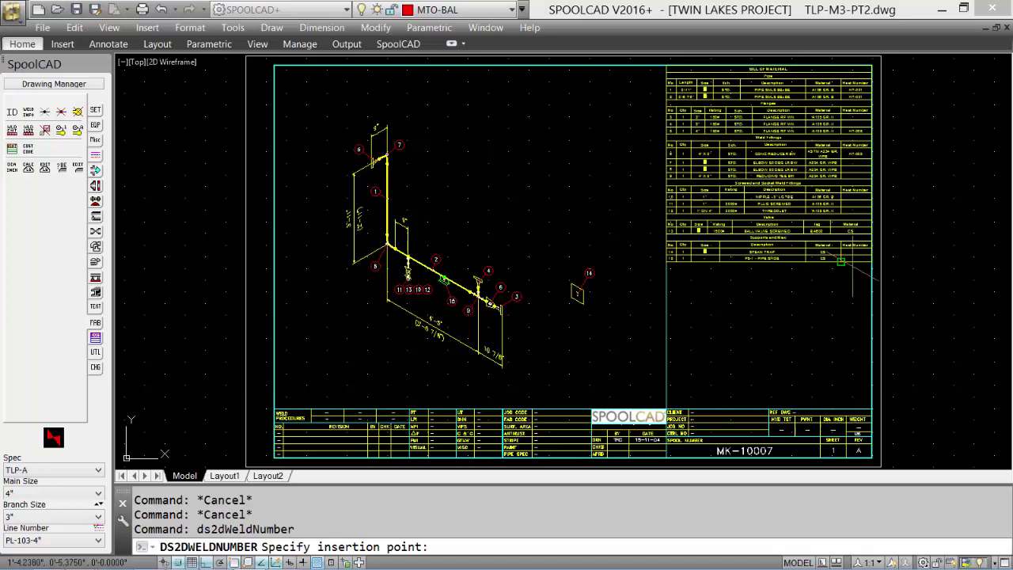
{"action": "left_click", "coordinate": [871, 263]}
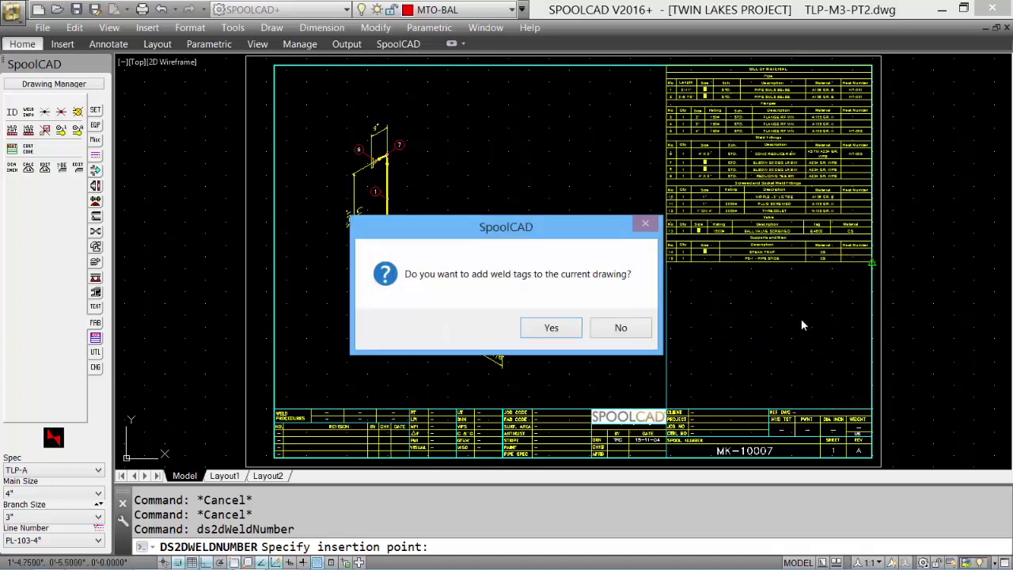
Add weld tags per standard at 25% magnification, turning snap off partway, and tag the pipe shoe, threadolet and both reducer welds.
{"action": "left_click", "coordinate": [552, 328]}
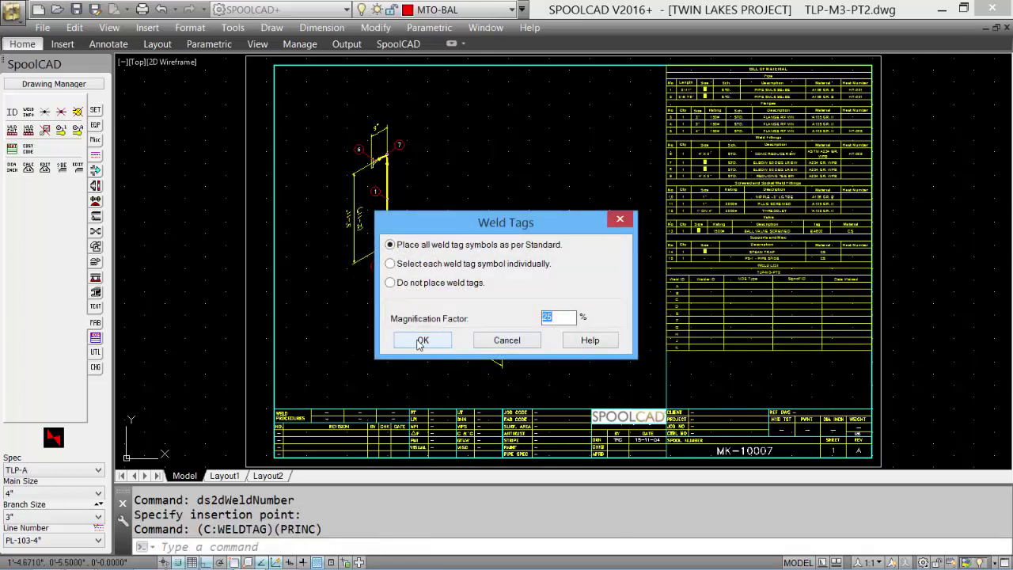
{"action": "left_click", "coordinate": [422, 340]}
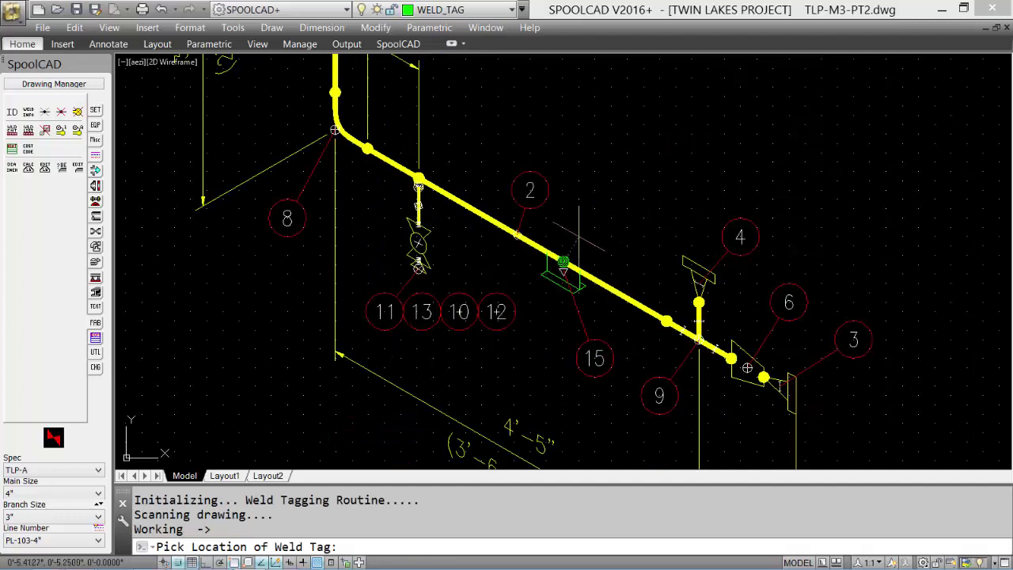
{"action": "left_click", "coordinate": [577, 236]}
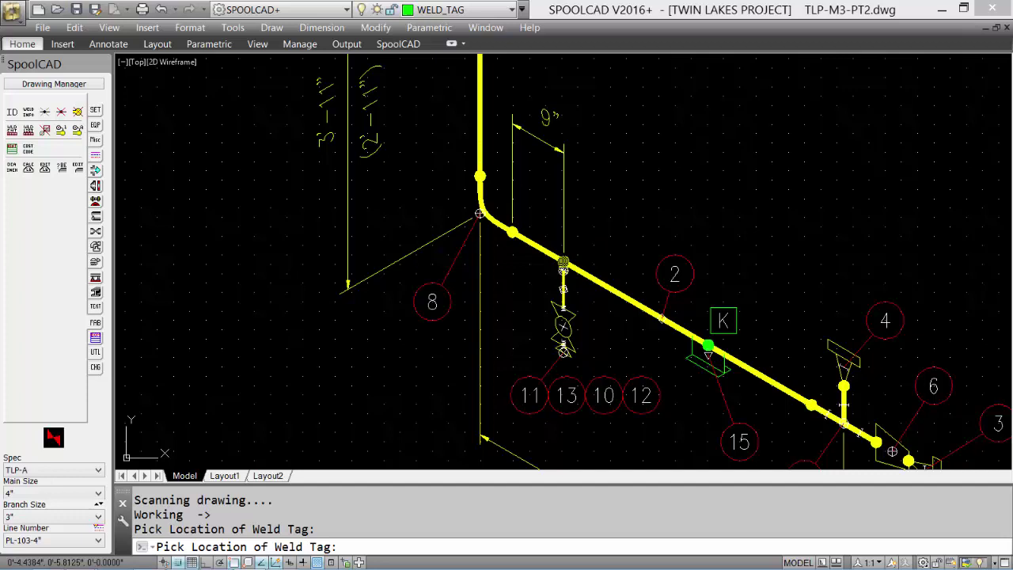
{"action": "left_click", "coordinate": [577, 236]}
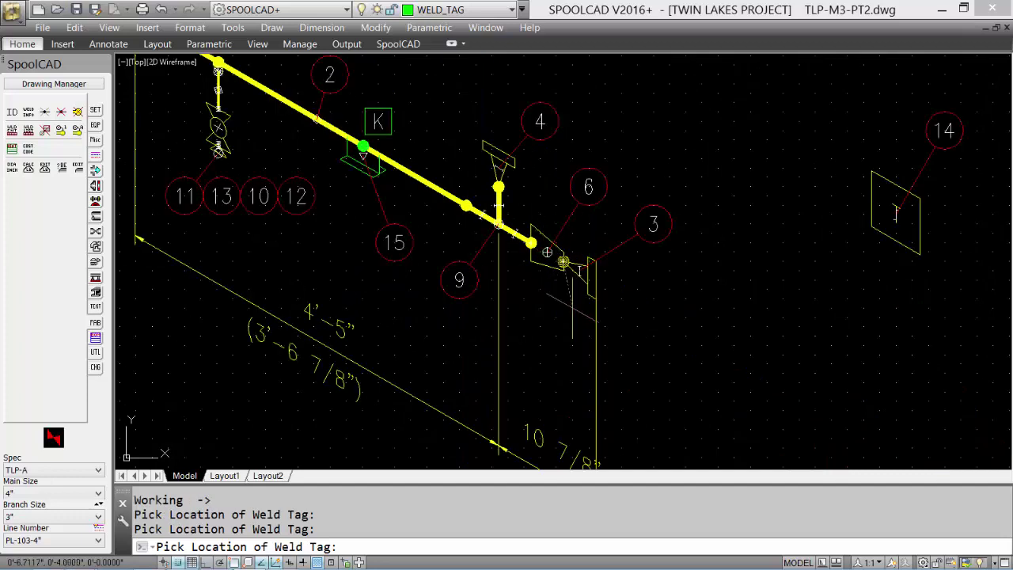
{"action": "key", "text": "F9"}
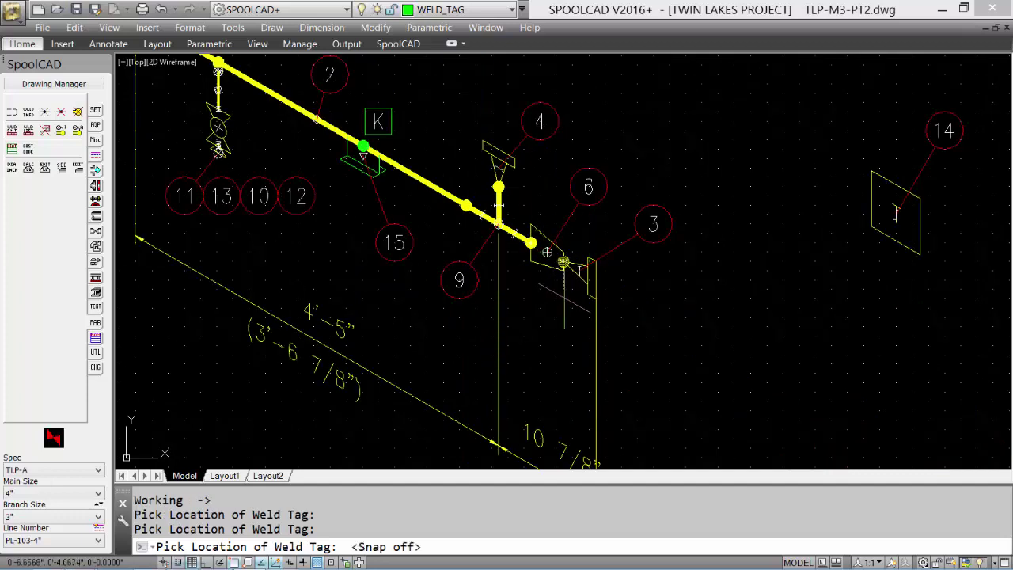
{"action": "left_click", "coordinate": [563, 298]}
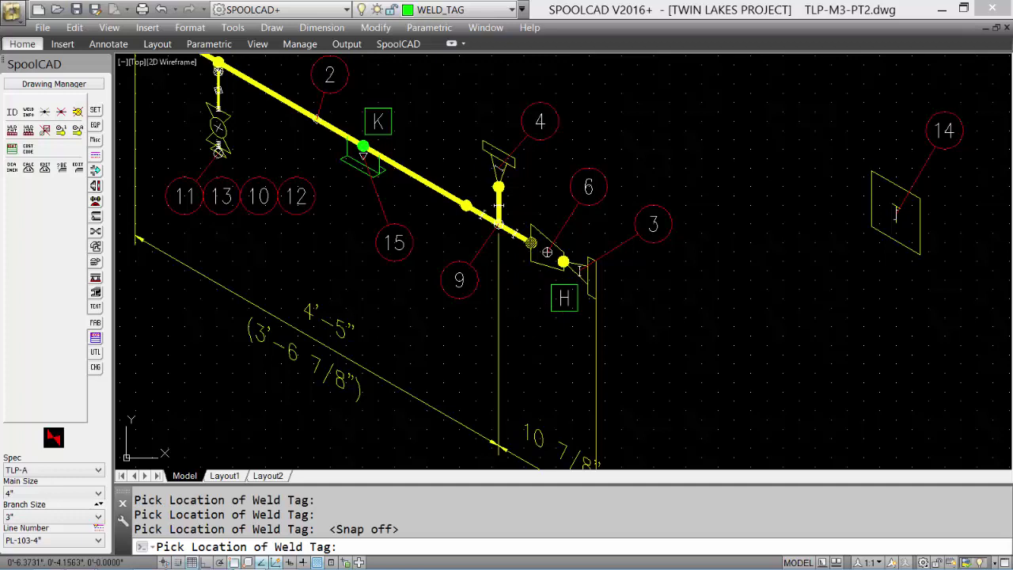
{"action": "left_click", "coordinate": [521, 285]}
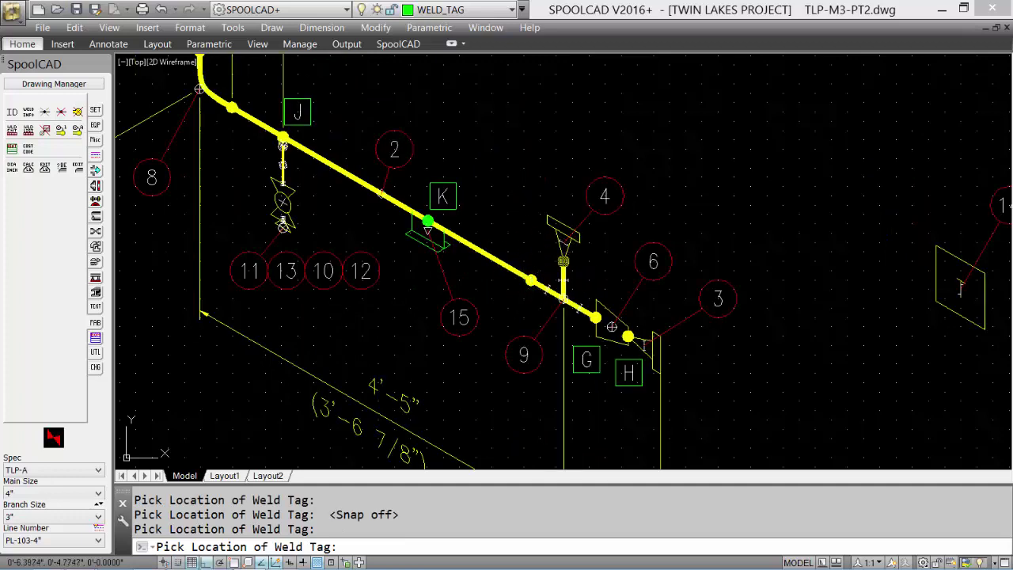
Place the remaining weld tags beside the reducing tee's branch and inlet welds and both ends of the lower and upper elbows.
{"action": "left_click", "coordinate": [563, 262]}
{"action": "left_click", "coordinate": [514, 300]}
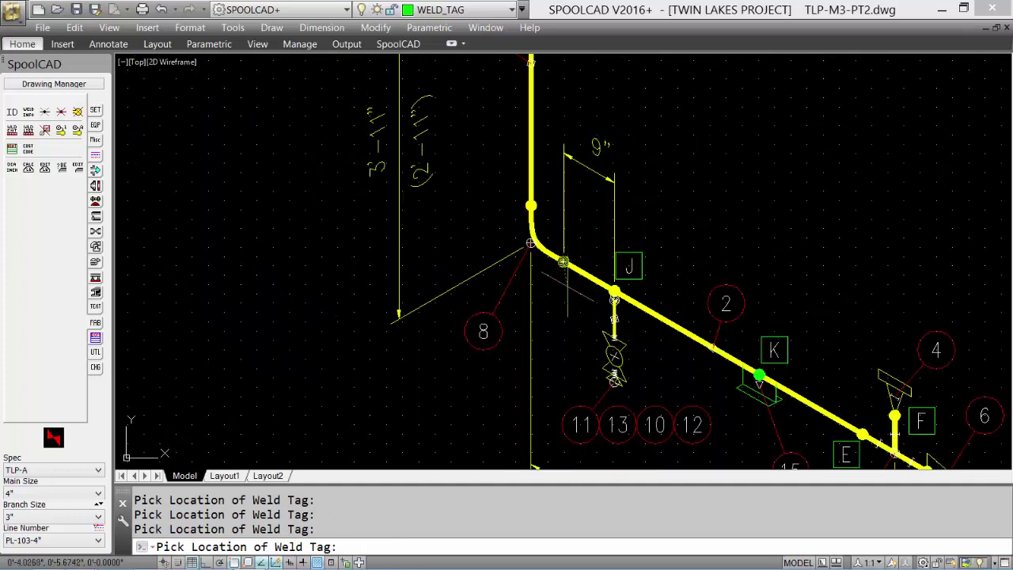
{"action": "left_click", "coordinate": [564, 293]}
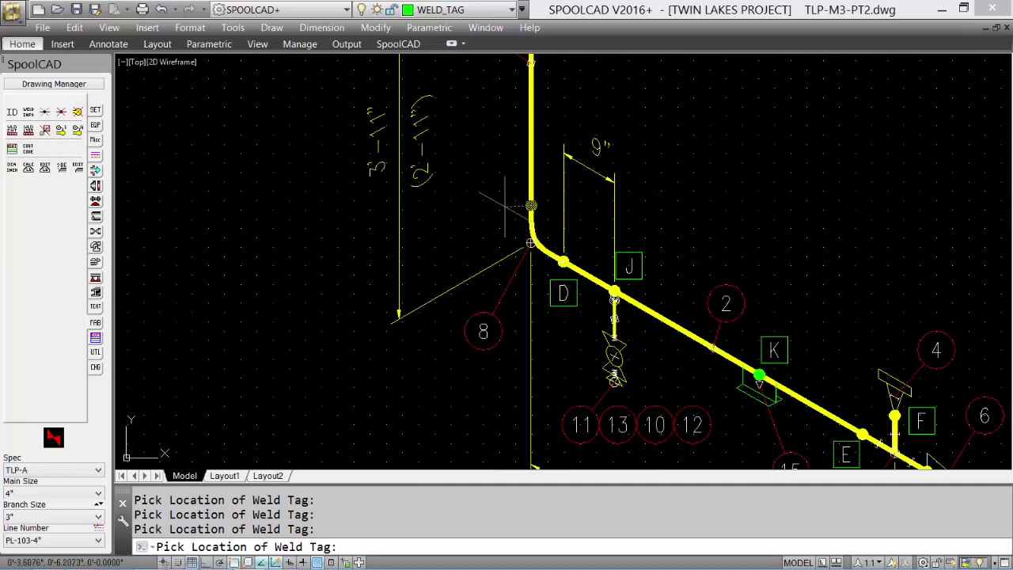
{"action": "left_click", "coordinate": [506, 208]}
{"action": "left_click", "coordinate": [593, 264]}
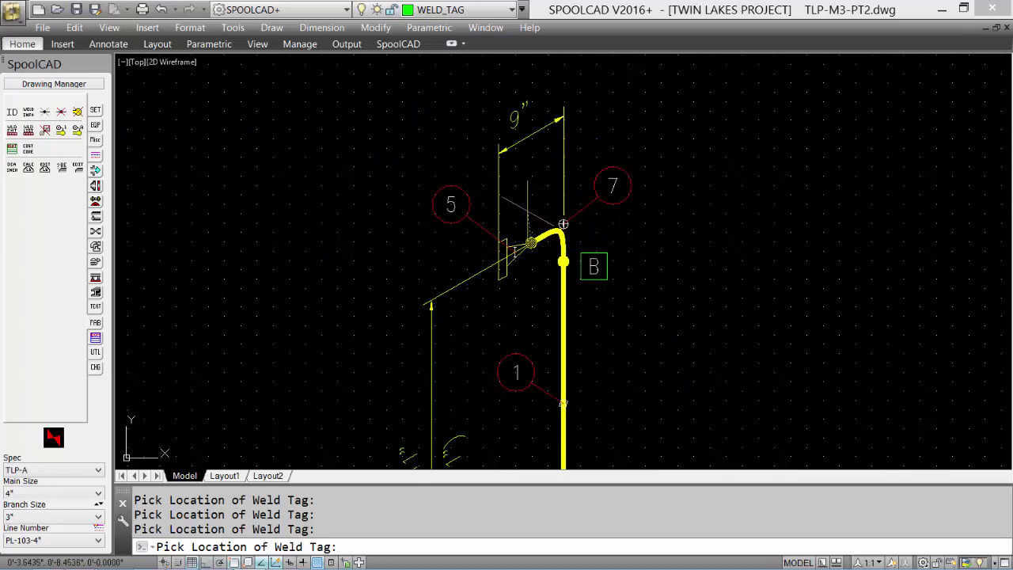
{"action": "left_click", "coordinate": [527, 210]}
{"action": "left_click", "coordinate": [508, 327]}
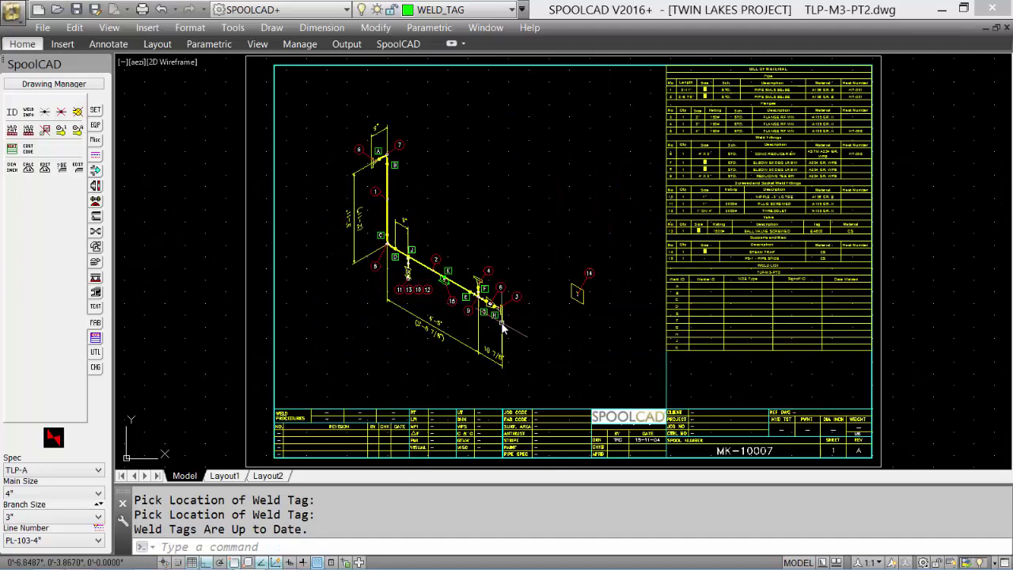
Regenerate the TLP-M3-PT2 weld list in the drawing with welder TRC for A, D and F, NDE XT-100 for A and D, RT-90 for F, without tags.
{"action": "scroll", "coordinate": [431, 241], "scroll_direction": "up", "scroll_amount": 5}
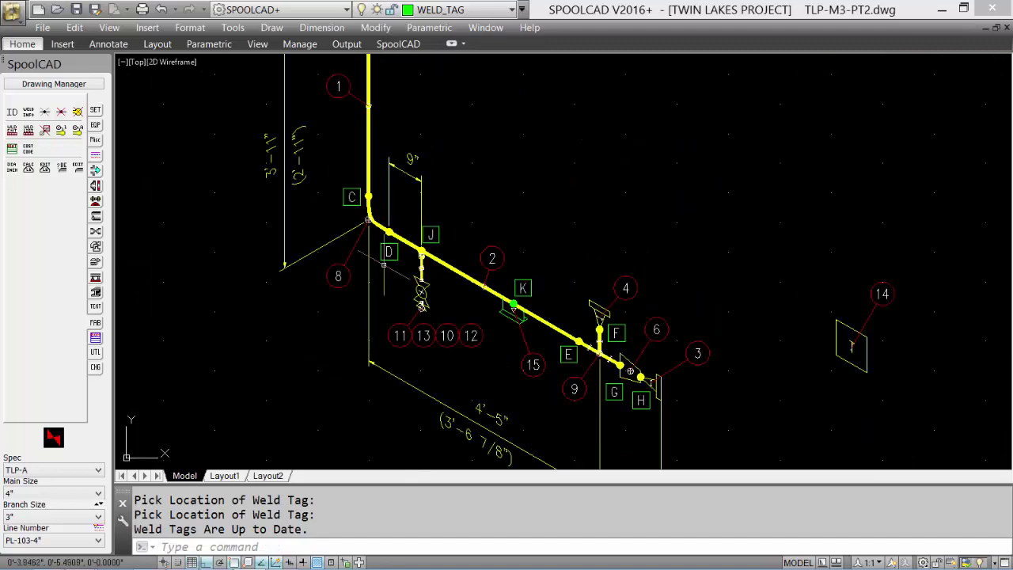
{"action": "middle_click_drag", "start_coordinate": [647, 322], "coordinate": [355, 311]}
{"action": "mouse_move", "coordinate": [475, 277]}
{"action": "middle_mouse_down"}
{"action": "mouse_move", "coordinate": [206, 342]}
{"action": "mouse_move", "coordinate": [307, 348]}
{"action": "middle_mouse_up"}
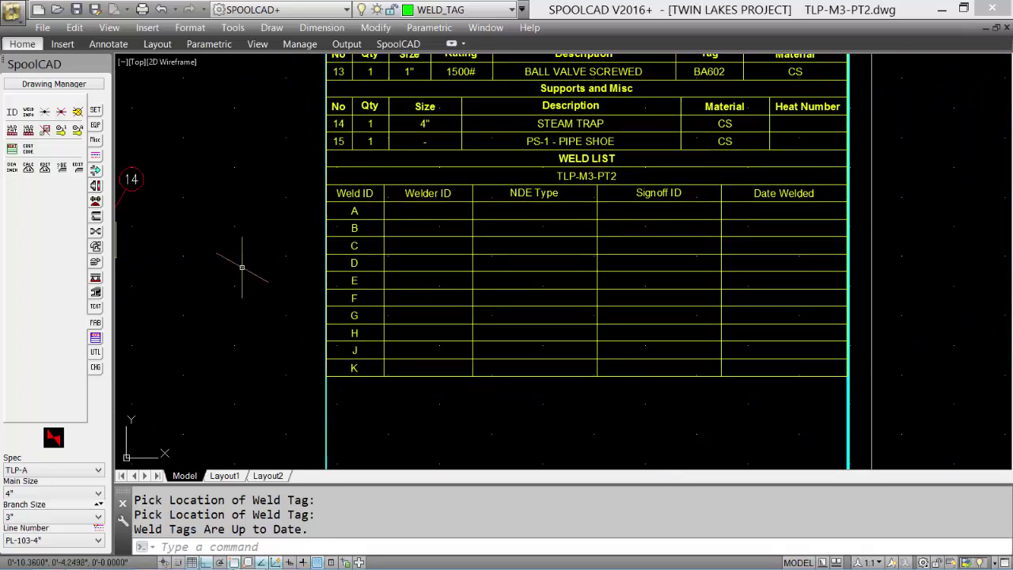
{"action": "left_click", "coordinate": [29, 131]}
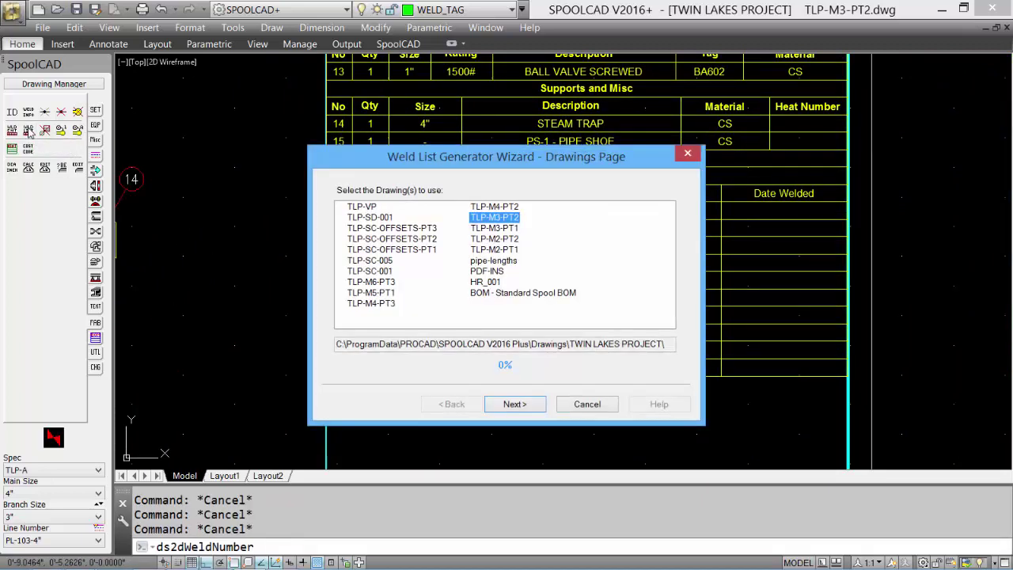
{"action": "left_click", "coordinate": [529, 405]}
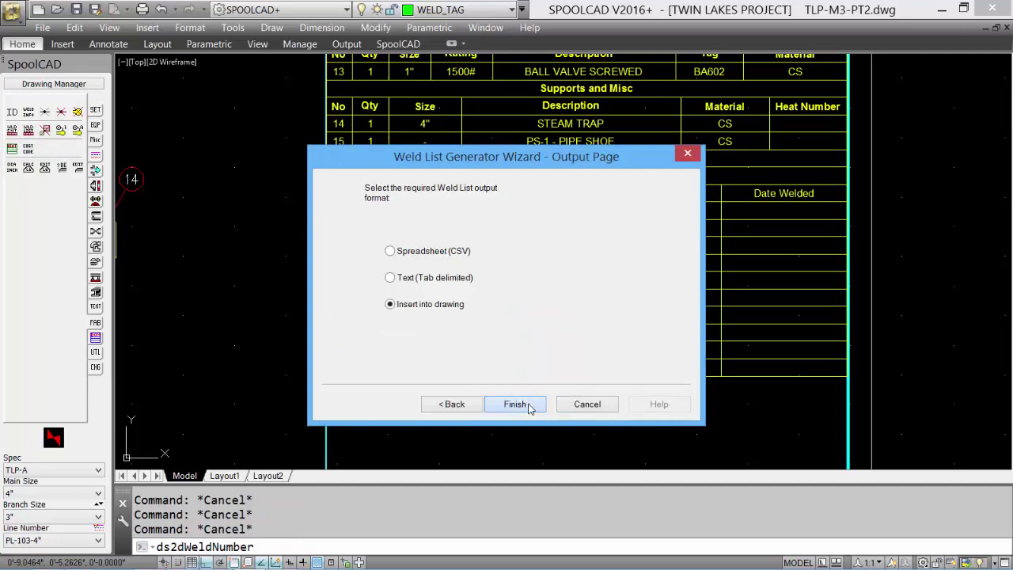
{"action": "left_click", "coordinate": [522, 404]}
{"action": "left_click", "coordinate": [330, 203]}
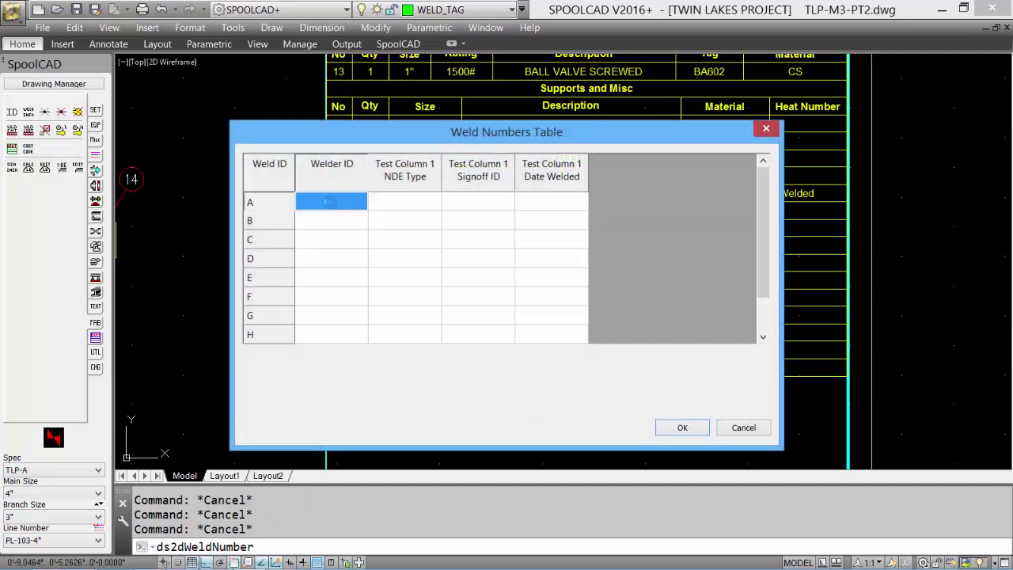
{"action": "type", "text": "TRC"}
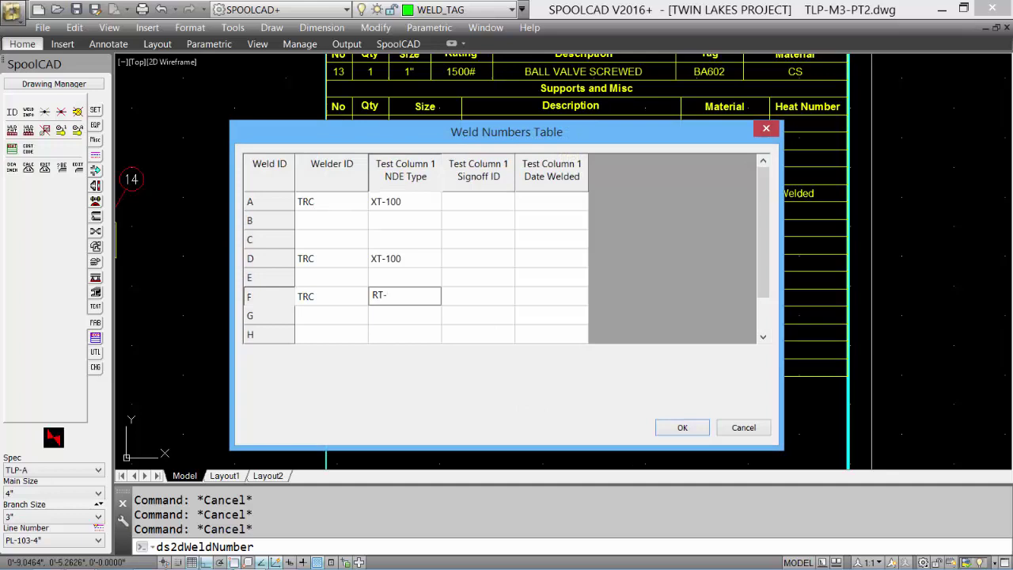
{"action": "left_click", "coordinate": [679, 427]}
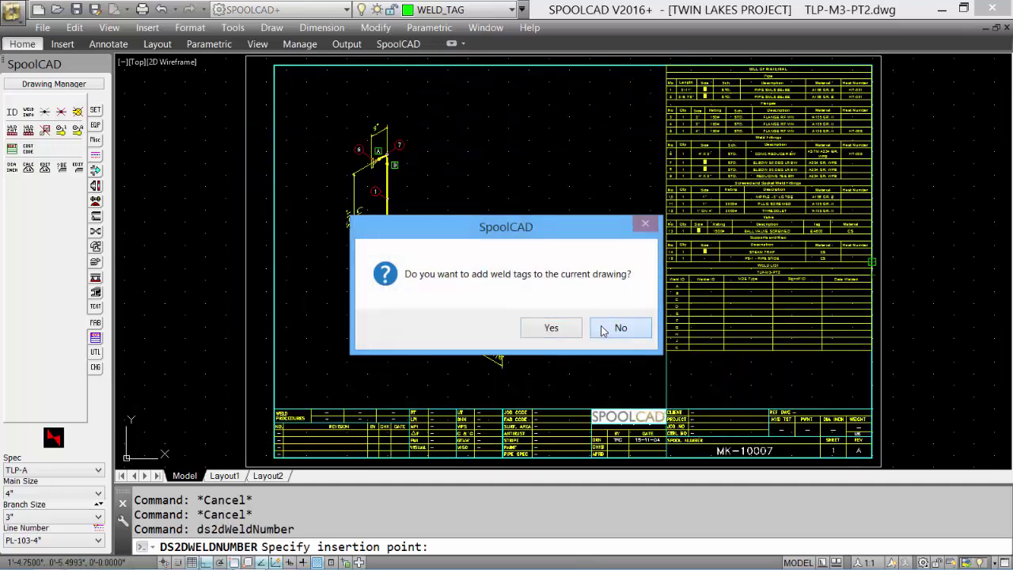
{"action": "left_click", "coordinate": [604, 324]}
{"action": "scroll", "coordinate": [799, 313], "scroll_direction": "up", "scroll_amount": 6}
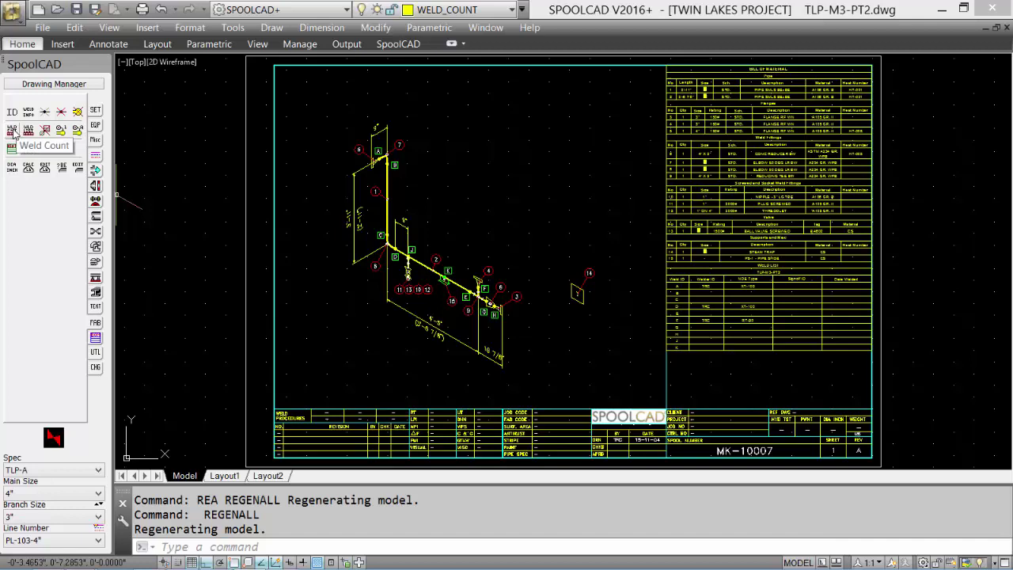
Generate a weld count list for TLP-M3-PT2 as a drawing insert directly below the weld list at the border's edge, and inspect it closely.
{"action": "left_click", "coordinate": [12, 131]}
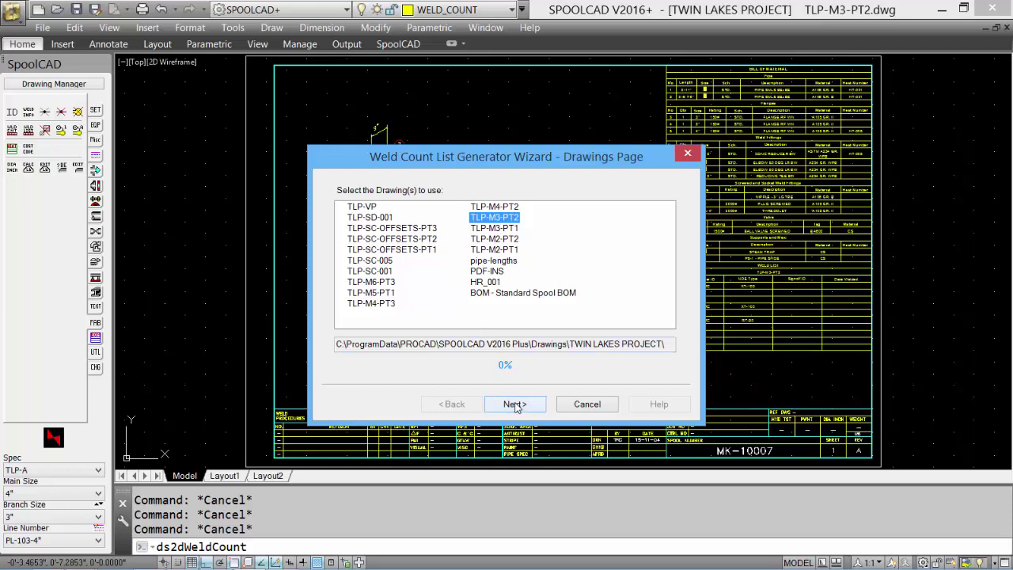
{"action": "left_click", "coordinate": [514, 404]}
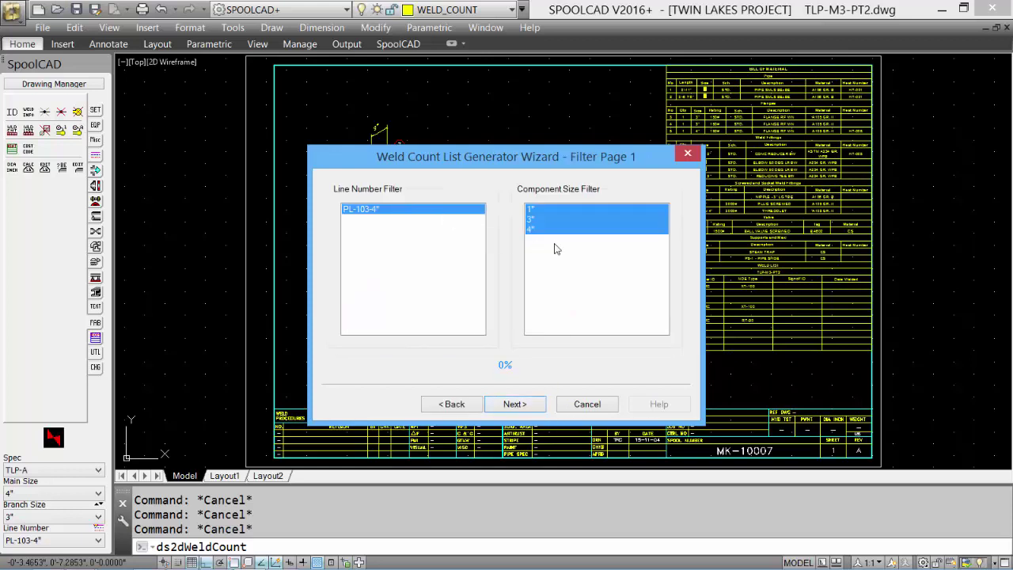
{"action": "left_click", "coordinate": [533, 409]}
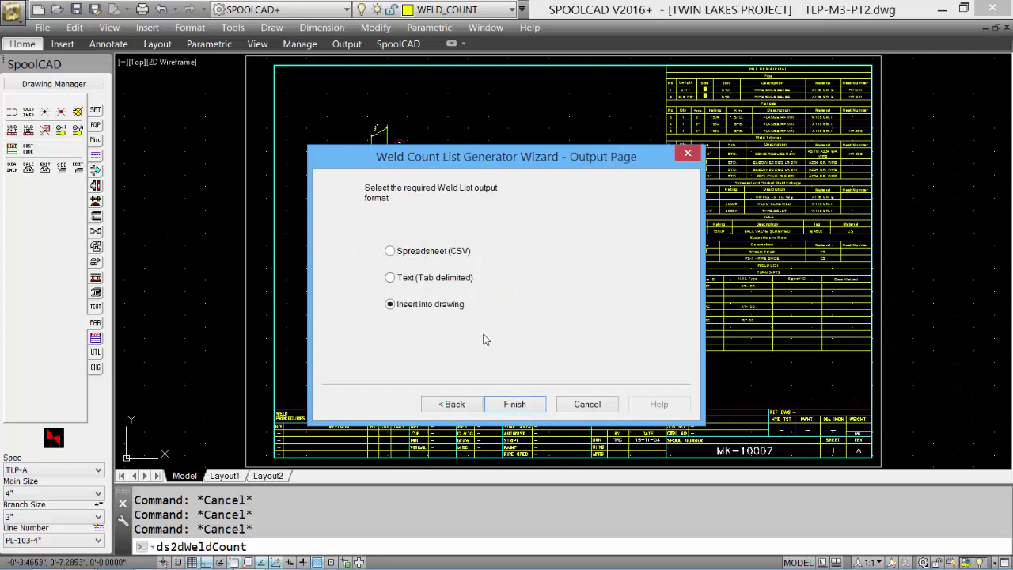
{"action": "left_click", "coordinate": [516, 404]}
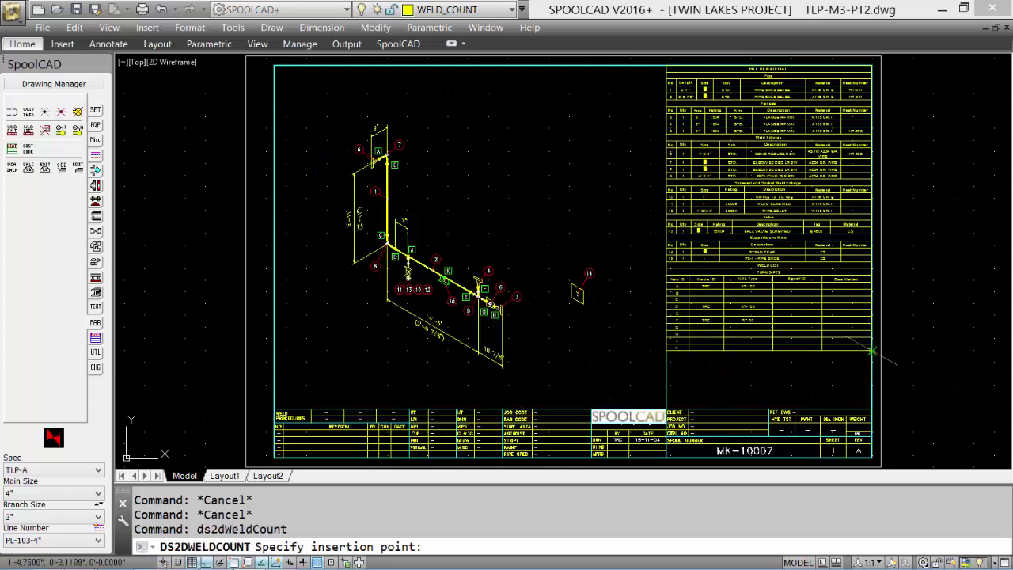
{"action": "left_click", "coordinate": [871, 350]}
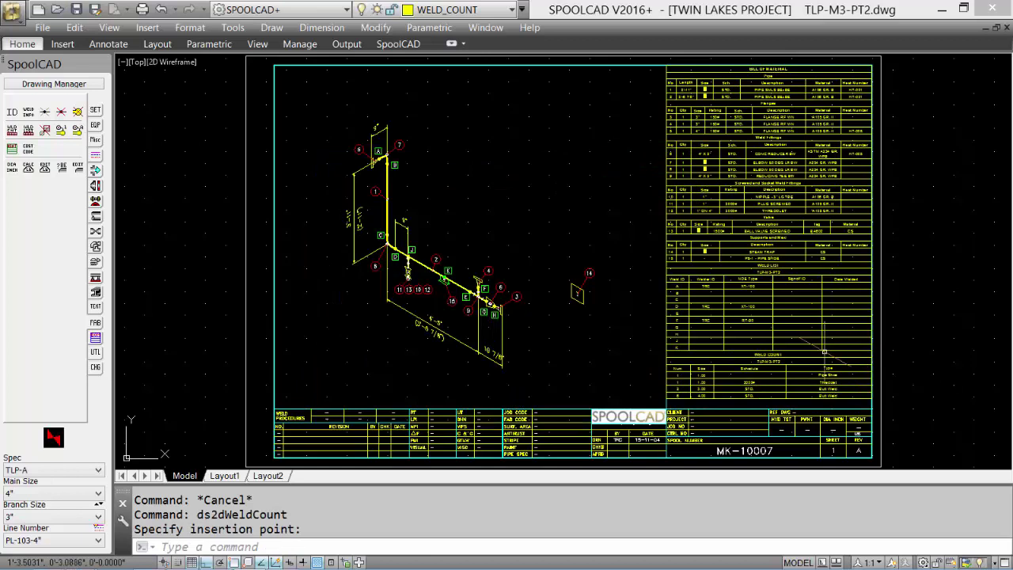
{"action": "type", "text": "Z"}
{"action": "key", "text": "Return"}
{"action": "left_click", "coordinate": [640, 329]}
{"action": "left_click", "coordinate": [888, 412]}
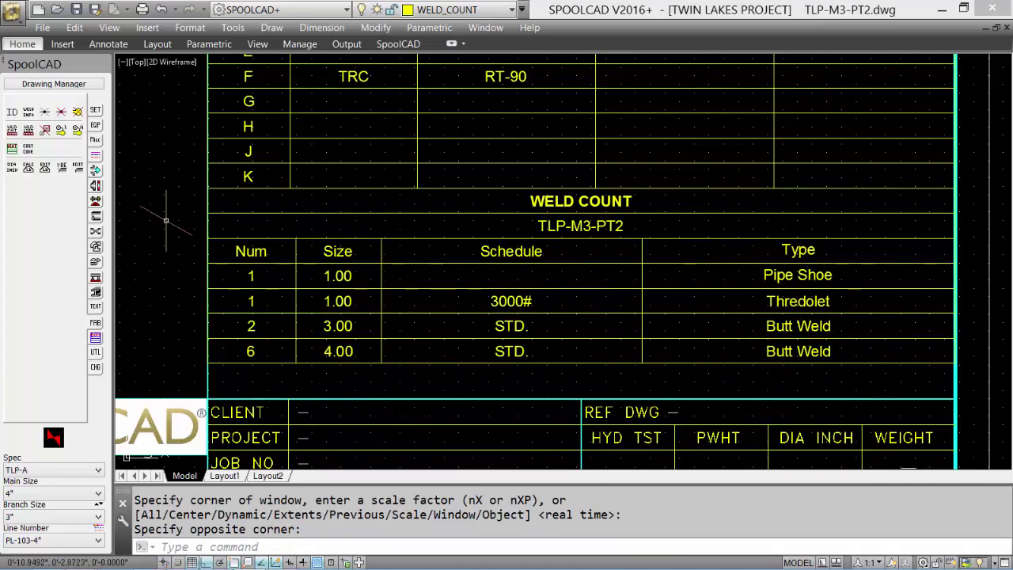
Calculate the drawing's total diameter inch and the spool weight, filling both values into the title block.
{"action": "left_click", "coordinate": [156, 214]}
{"action": "middle_click", "coordinate": [156, 214]}
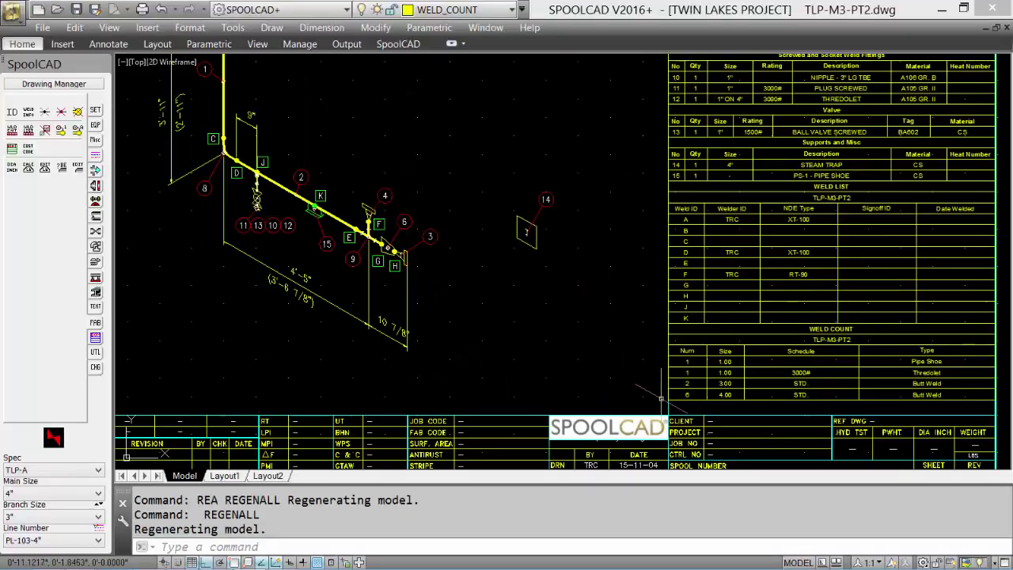
{"action": "scroll", "coordinate": [745, 336], "scroll_direction": "up", "scroll_amount": 3}
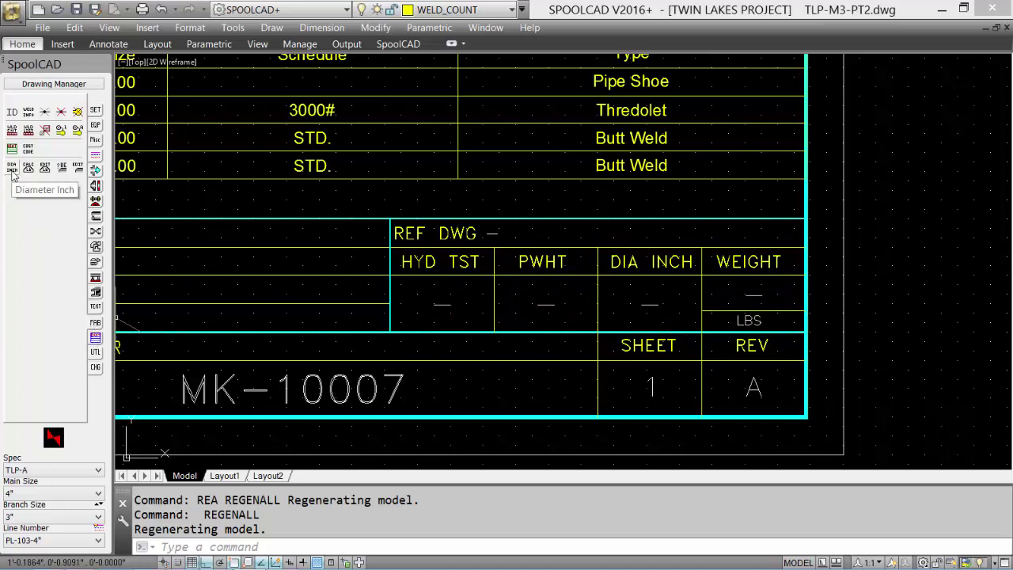
{"action": "left_click", "coordinate": [12, 171]}
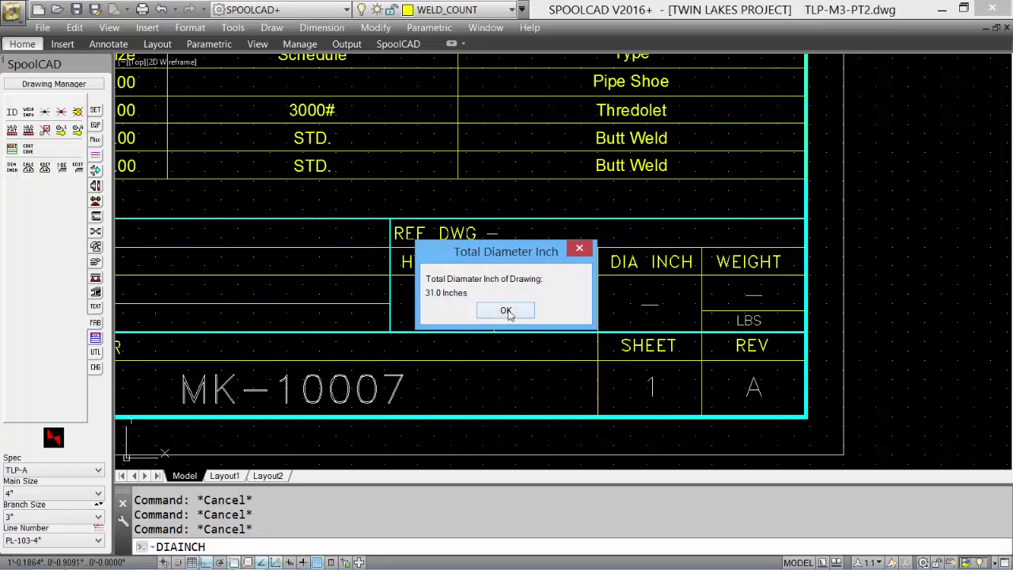
{"action": "left_click", "coordinate": [507, 311]}
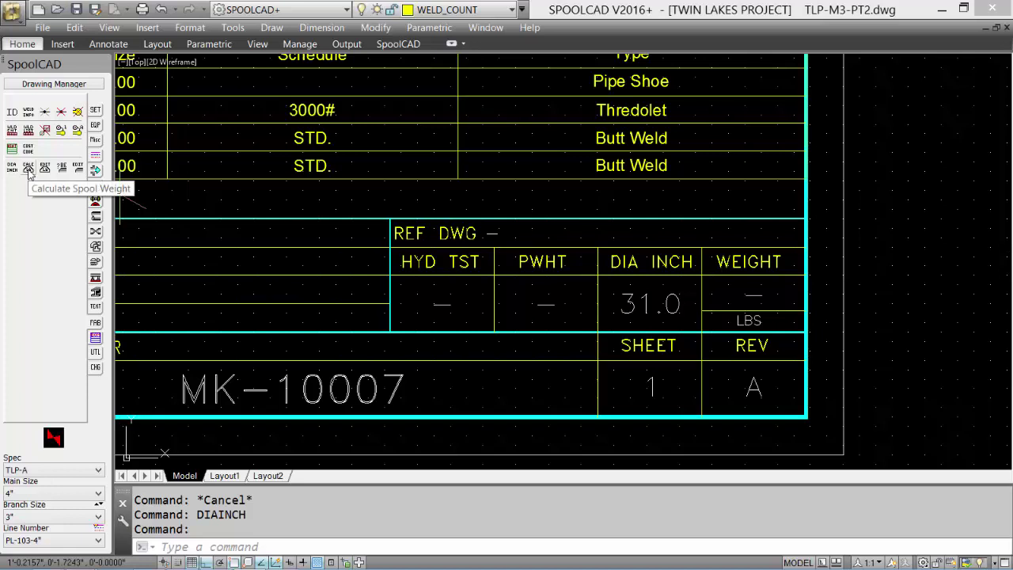
{"action": "left_click", "coordinate": [29, 170]}
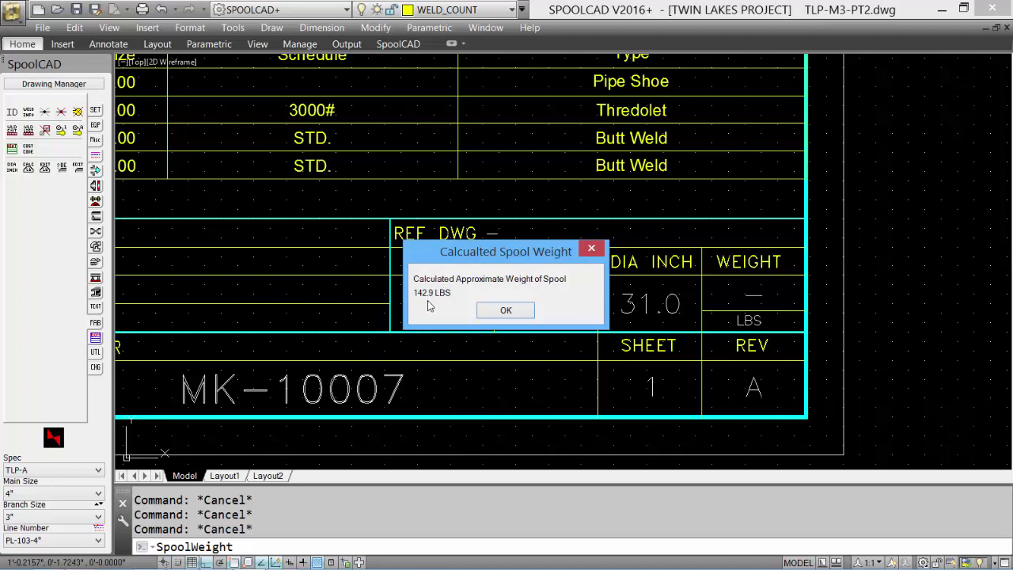
{"action": "left_click", "coordinate": [506, 312]}
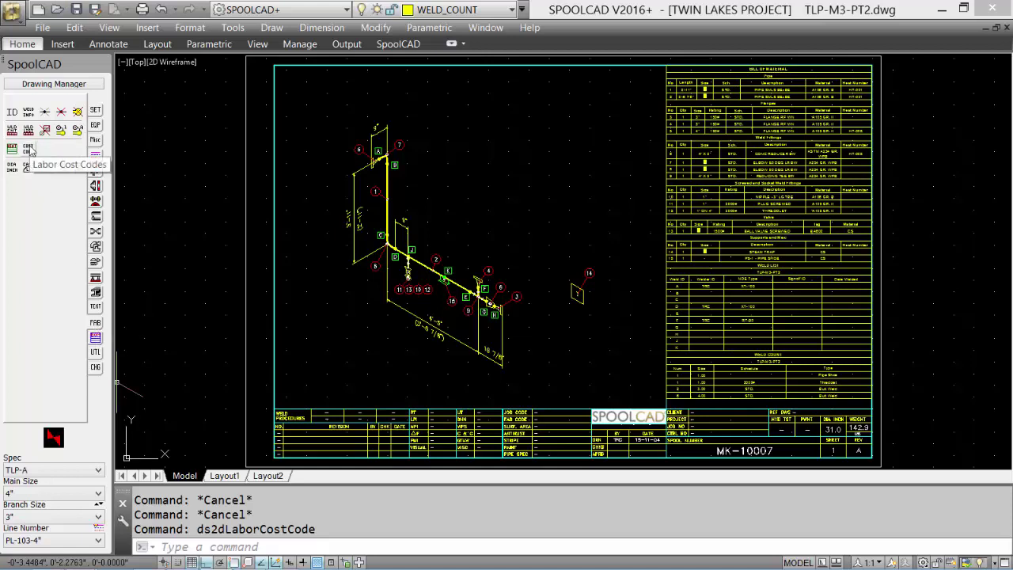
Open the labor cost codes for TLP-M3-PT2 and add code BW-RT-100 with component info and a count of 1 to weld A.
{"action": "left_click", "coordinate": [31, 150]}
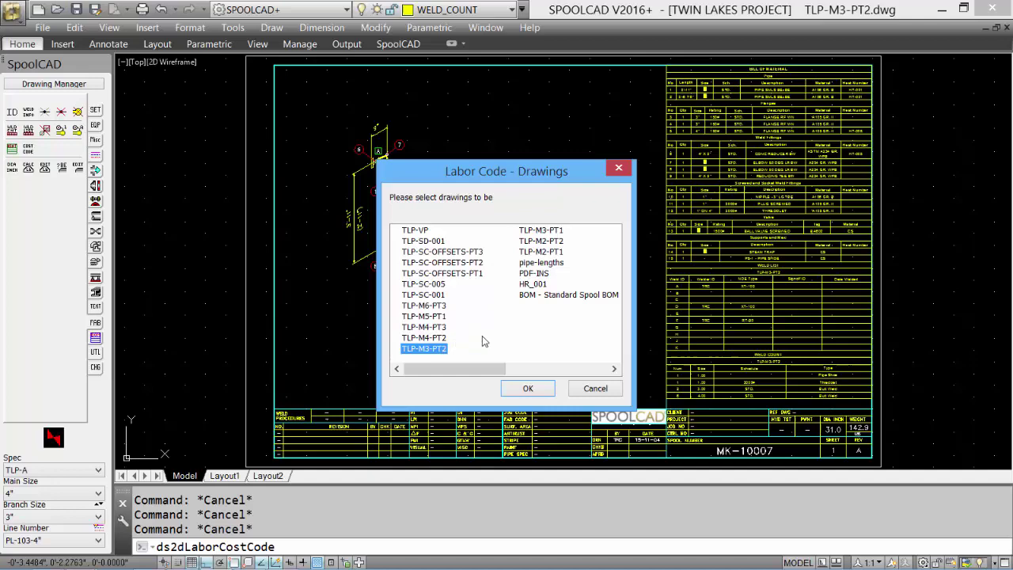
{"action": "left_click", "coordinate": [527, 388]}
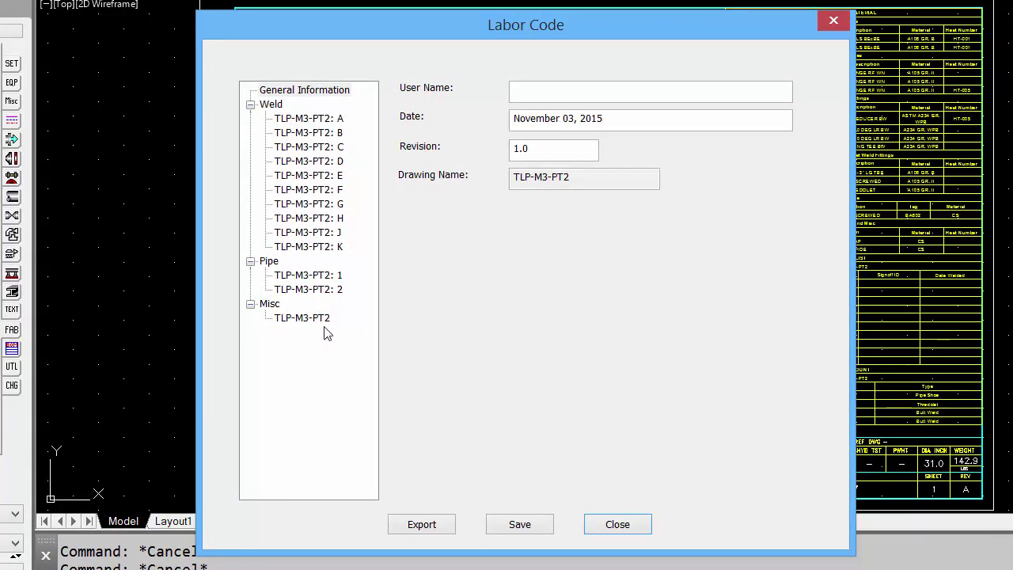
{"action": "left_click", "coordinate": [321, 123]}
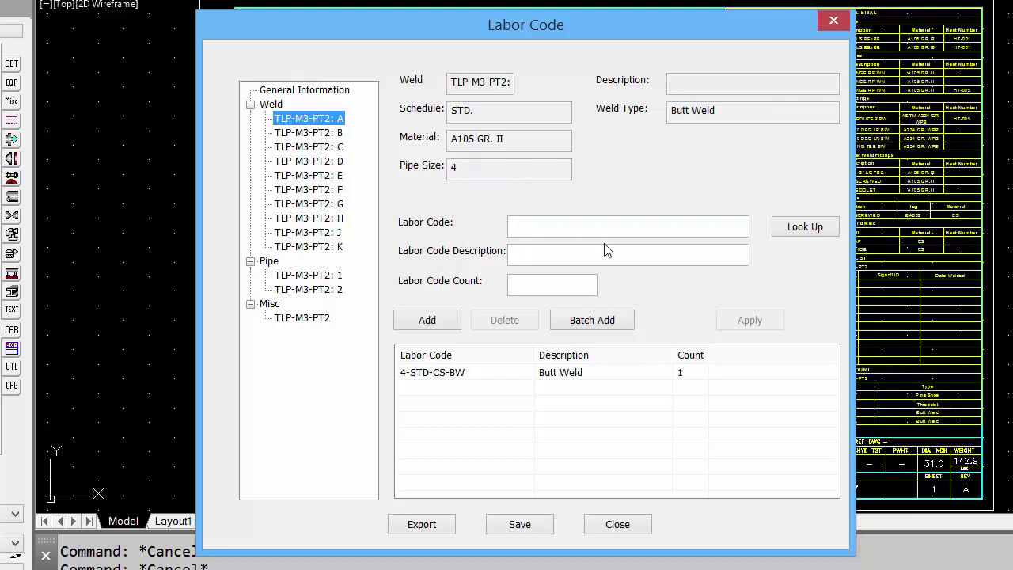
{"action": "left_click", "coordinate": [798, 232]}
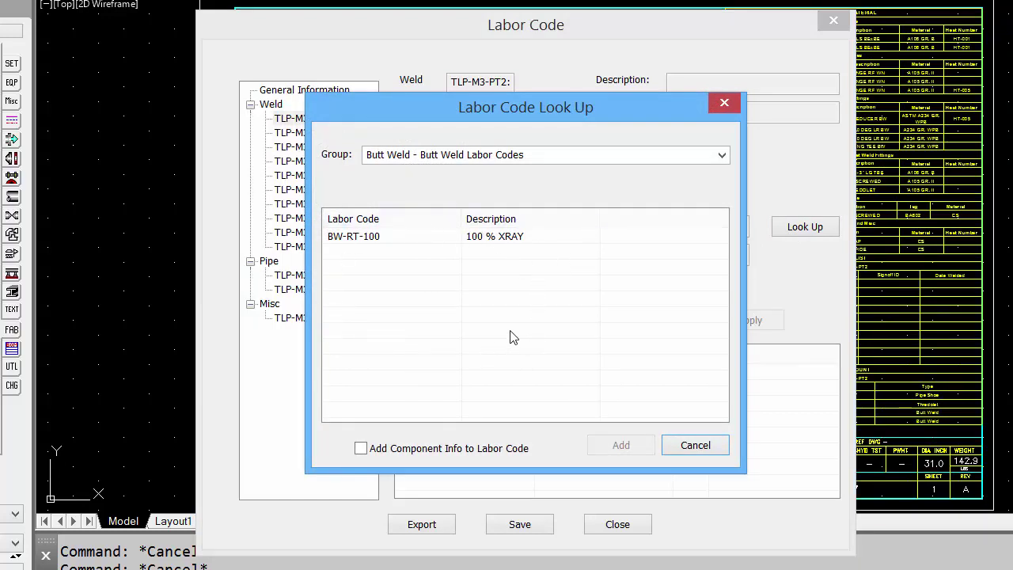
{"action": "left_click", "coordinate": [347, 236]}
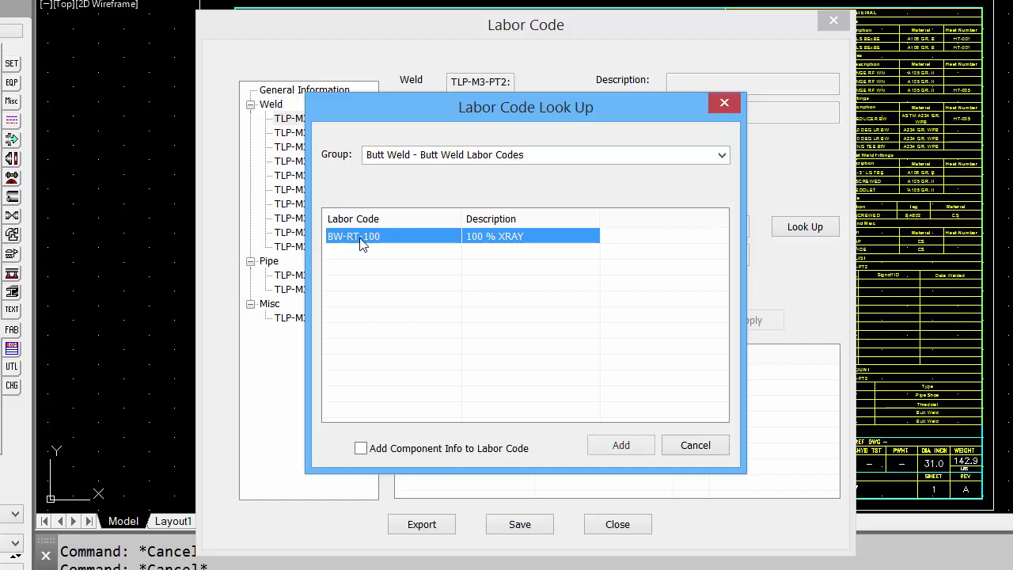
{"action": "left_click", "coordinate": [361, 448]}
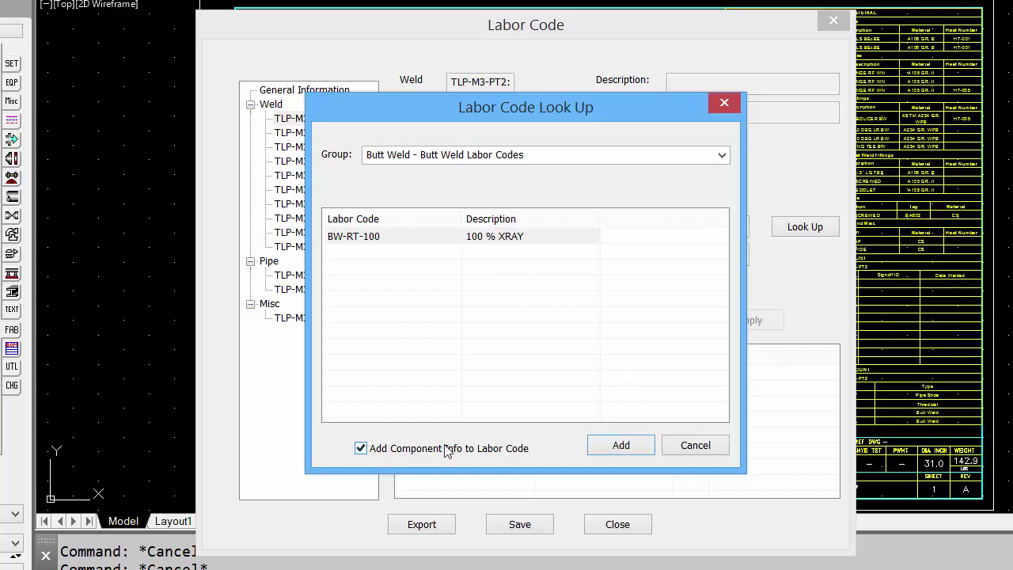
{"action": "left_click", "coordinate": [619, 445]}
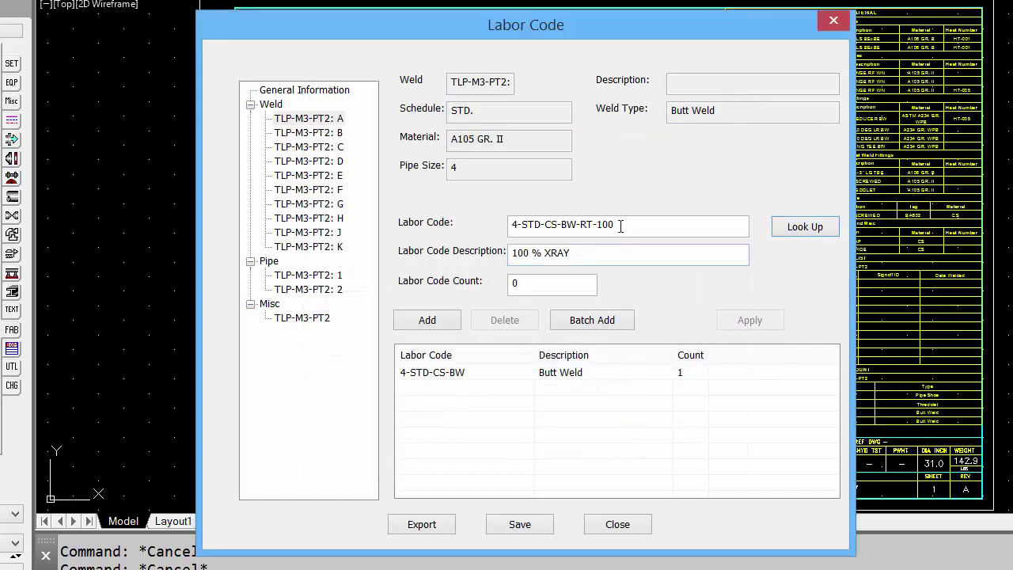
{"action": "left_click_drag", "start_coordinate": [530, 286], "coordinate": [489, 280]}
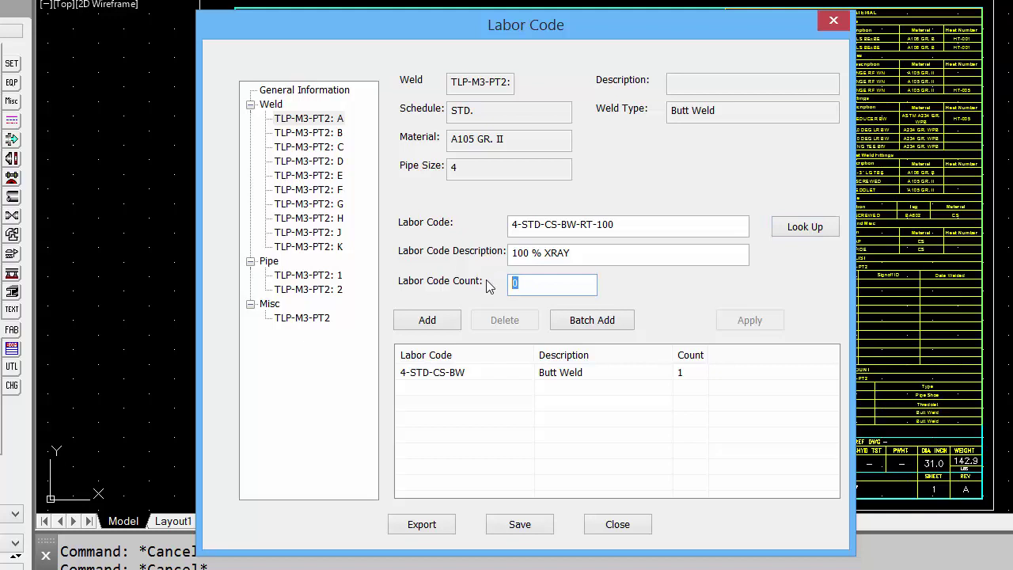
{"action": "type", "text": "1"}
{"action": "left_click", "coordinate": [448, 325]}
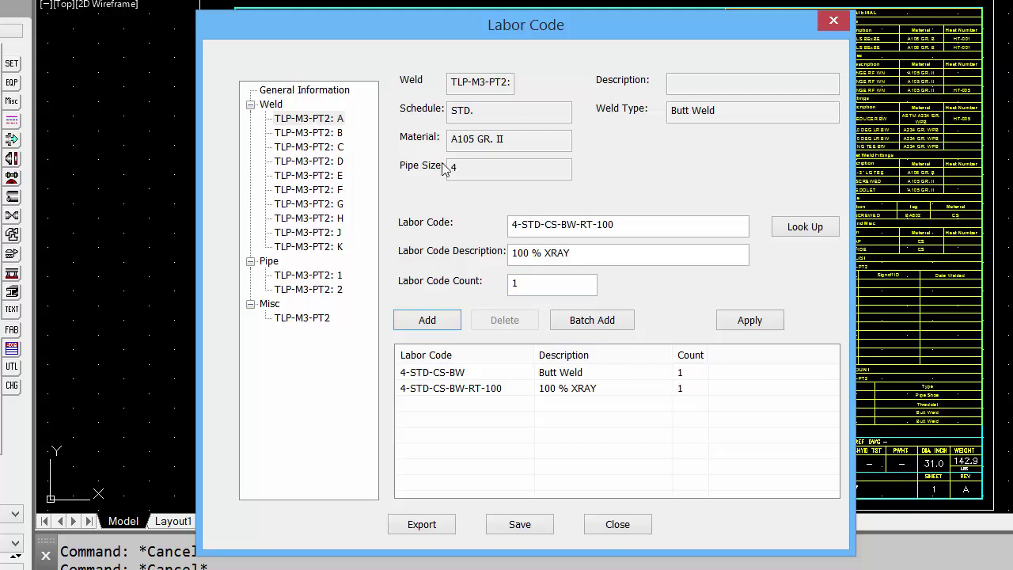
Batch add labor code BW-RT-100 with a count of 1 and component info to all TLP-M3-PT2 welds.
{"action": "left_click", "coordinate": [593, 320]}
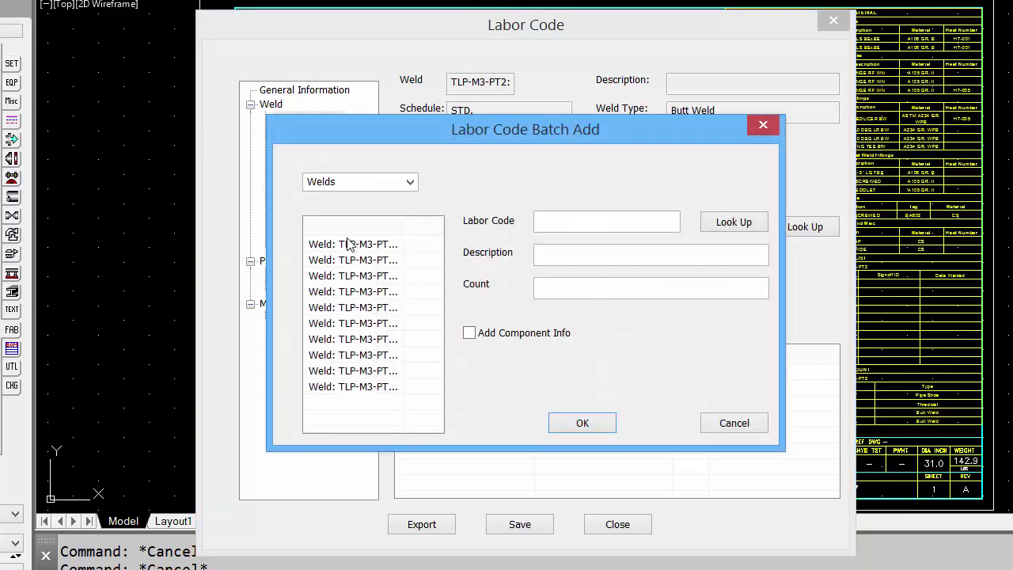
{"action": "left_click", "coordinate": [346, 246]}
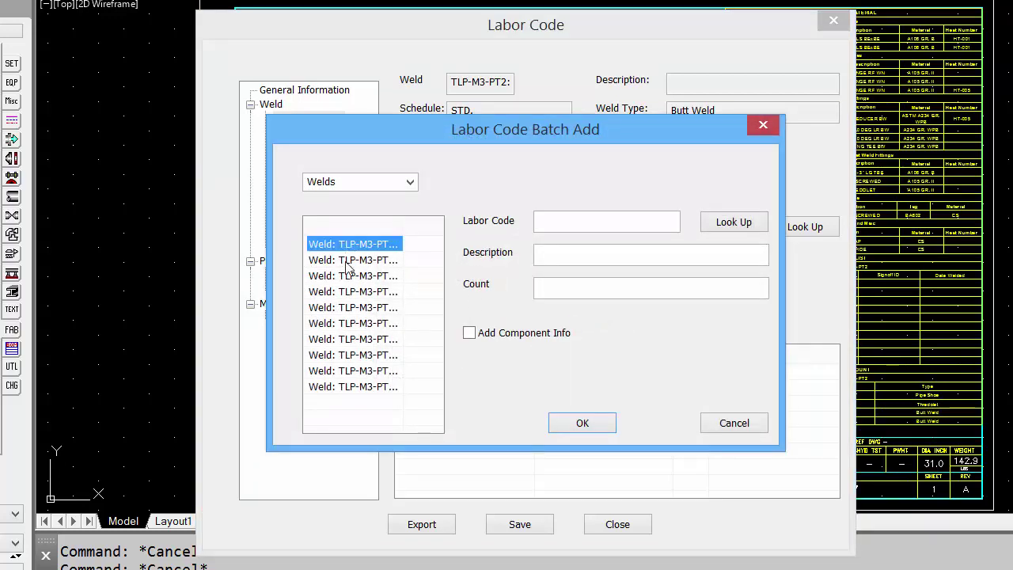
{"action": "left_click", "coordinate": [344, 385], "text": "shift"}
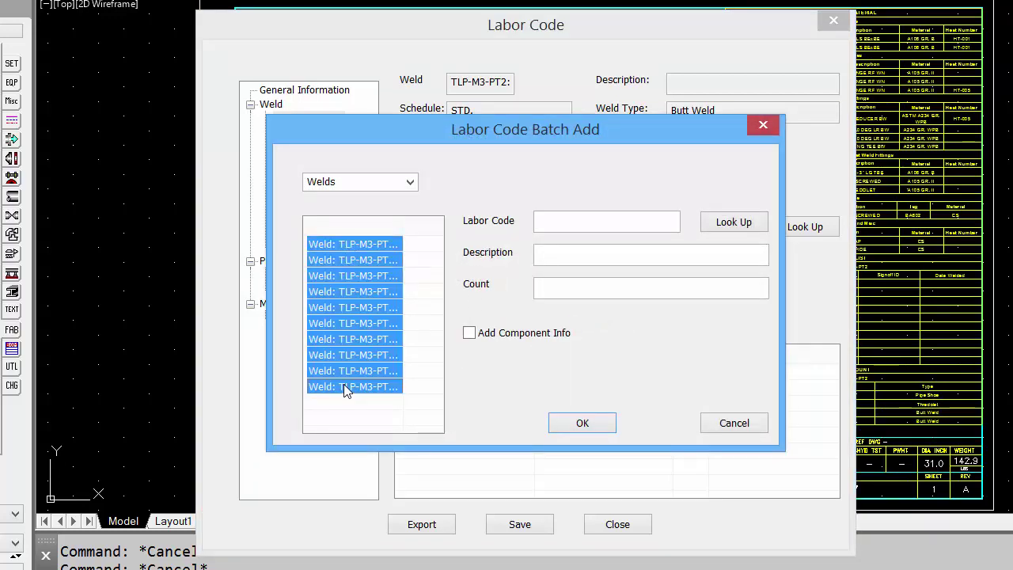
{"action": "left_click", "coordinate": [732, 224]}
{"action": "left_click", "coordinate": [349, 237]}
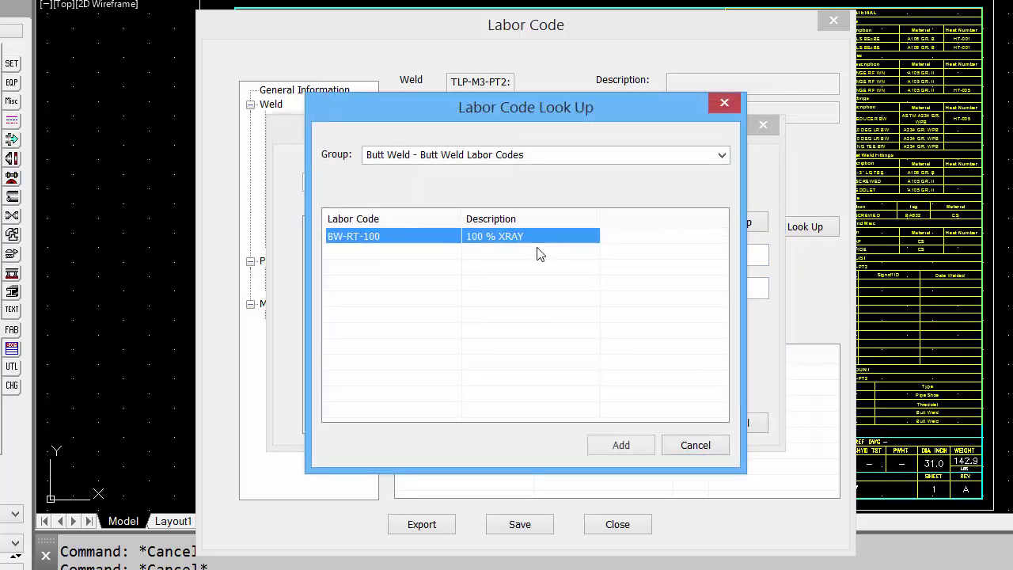
{"action": "left_click", "coordinate": [610, 442]}
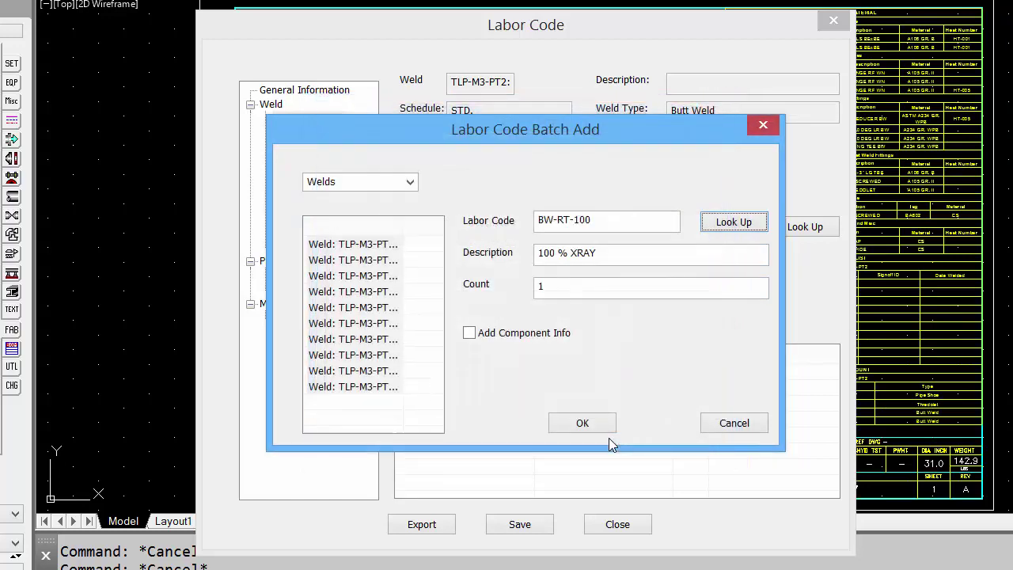
{"action": "left_click", "coordinate": [469, 333]}
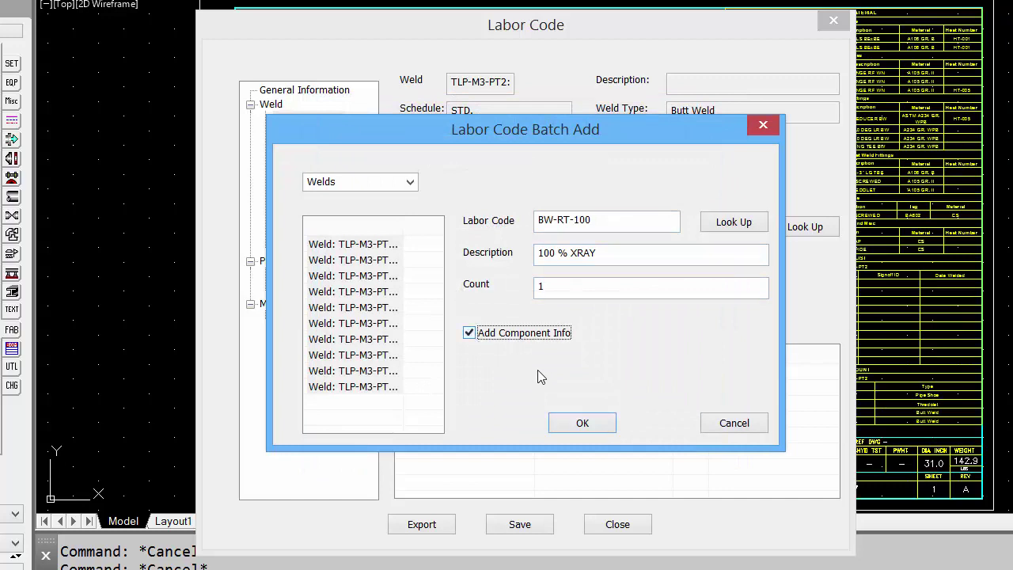
{"action": "left_click", "coordinate": [580, 423]}
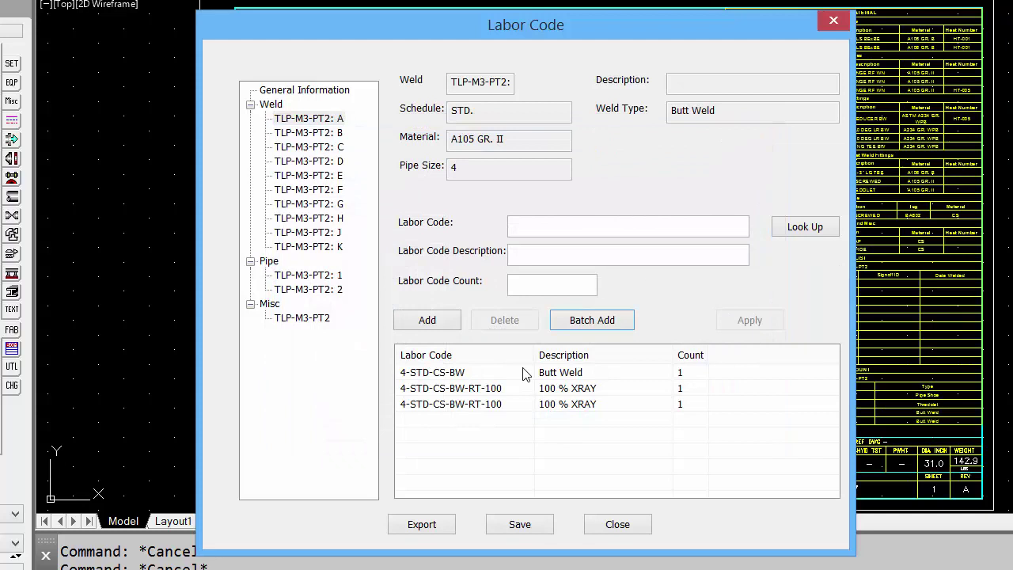
Check the labor codes on welds A, C, E, G and K, and delete the duplicate 4-STD-CS-BW-RT-100 entry from weld A.
{"action": "left_click", "coordinate": [290, 120]}
{"action": "left_click", "coordinate": [299, 148]}
{"action": "left_click", "coordinate": [306, 177]}
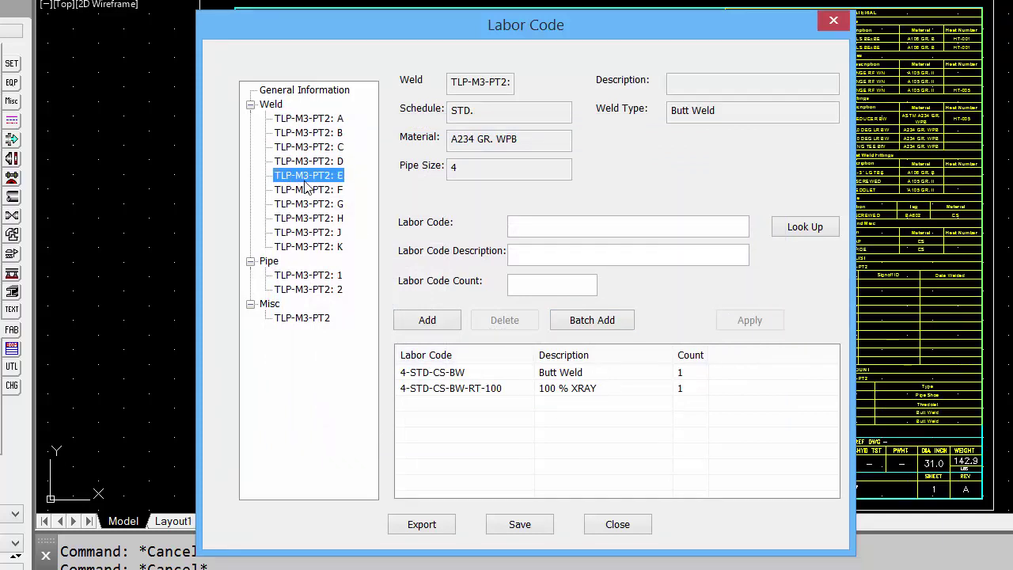
{"action": "left_click", "coordinate": [306, 204]}
{"action": "left_click", "coordinate": [304, 246]}
{"action": "left_click", "coordinate": [316, 120]}
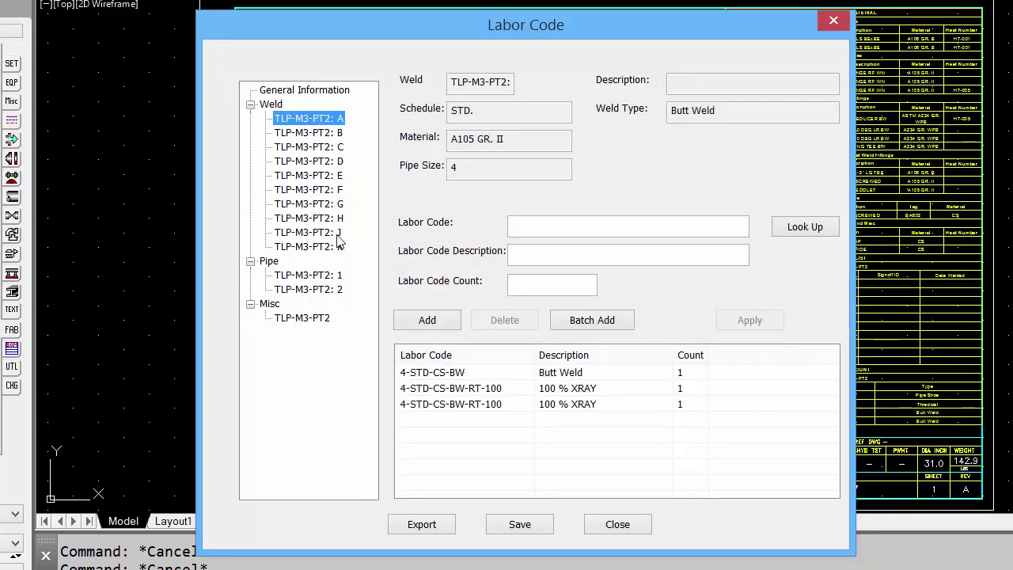
{"action": "left_click", "coordinate": [446, 389]}
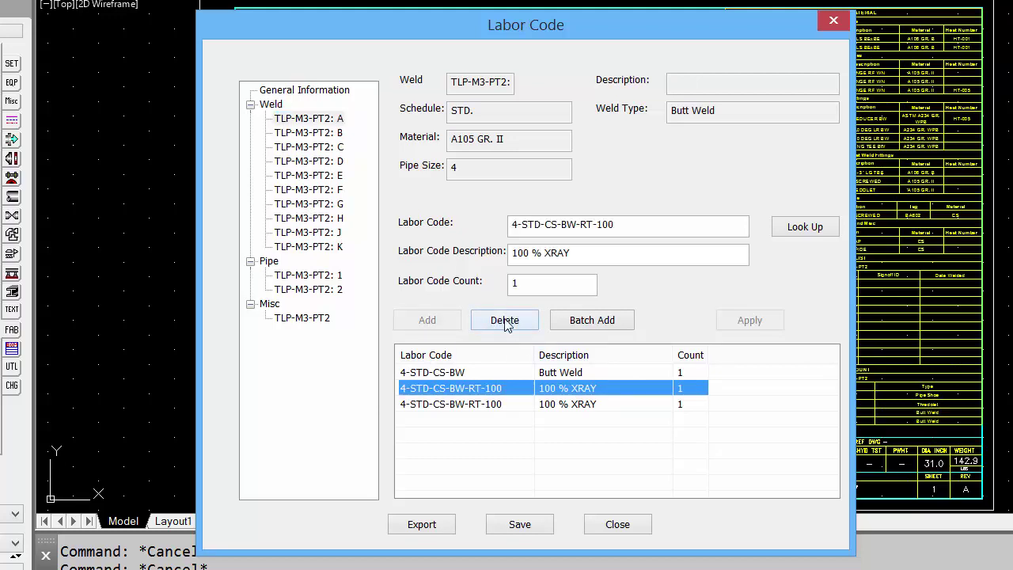
{"action": "left_click", "coordinate": [506, 323]}
{"action": "left_click", "coordinate": [575, 336]}
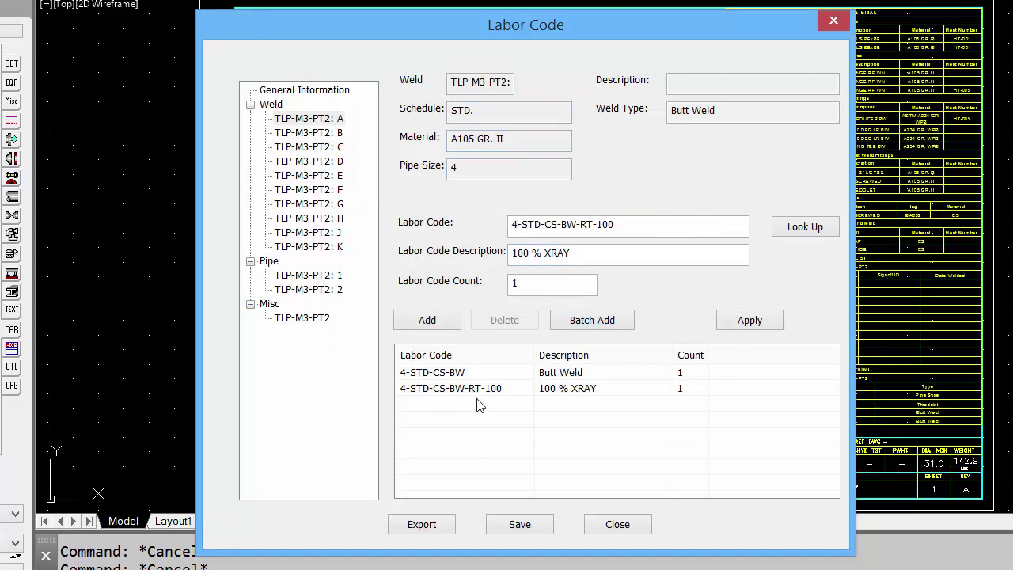
Save the labor codes as LaborCodeInfo - TLP-M3-PT2.lcc and export them separated by drawing to LaborCodeOutput - TLP-M3-PT2.csv.
{"action": "left_click", "coordinate": [520, 527]}
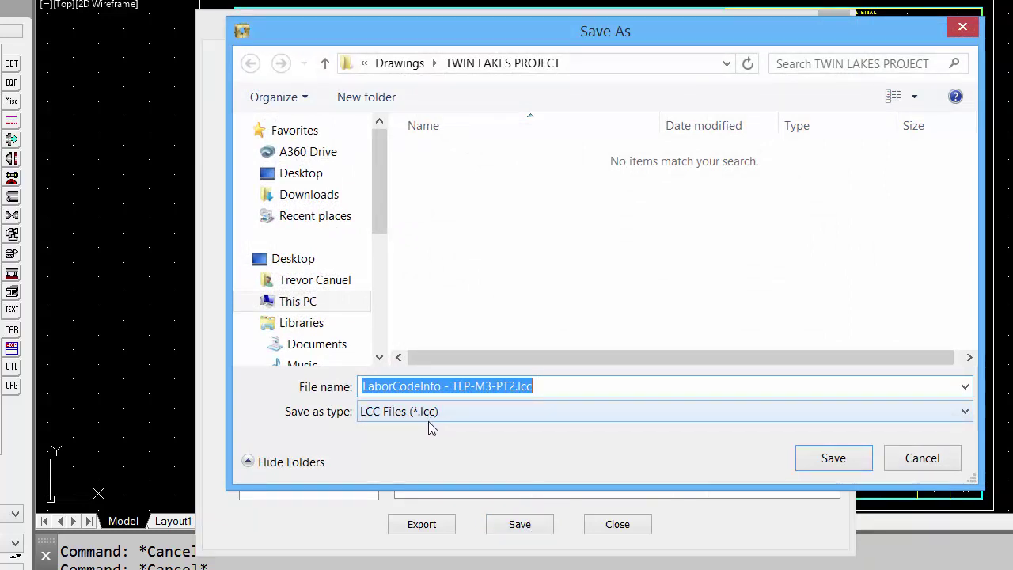
{"action": "left_click", "coordinate": [835, 461]}
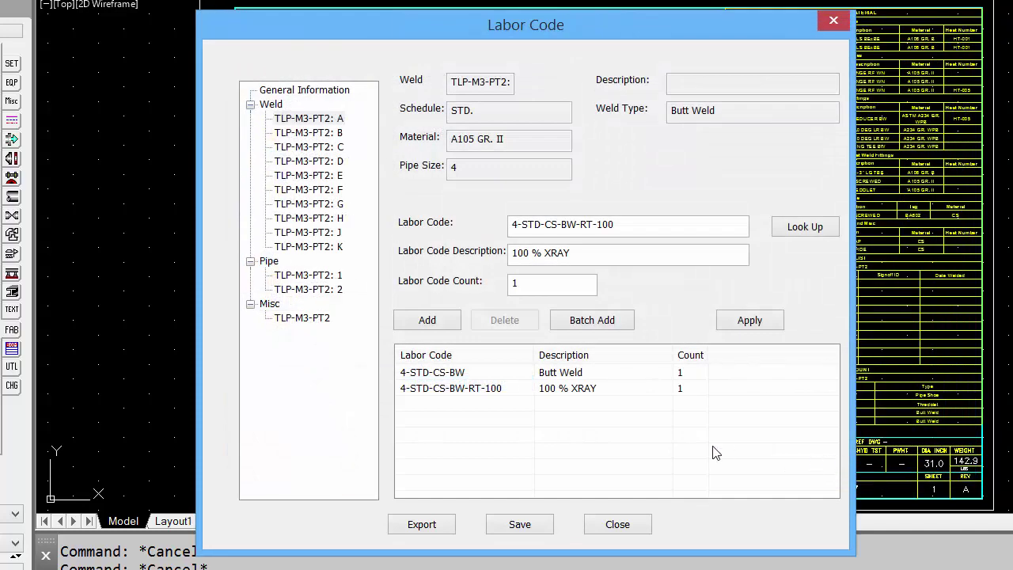
{"action": "left_click", "coordinate": [420, 525]}
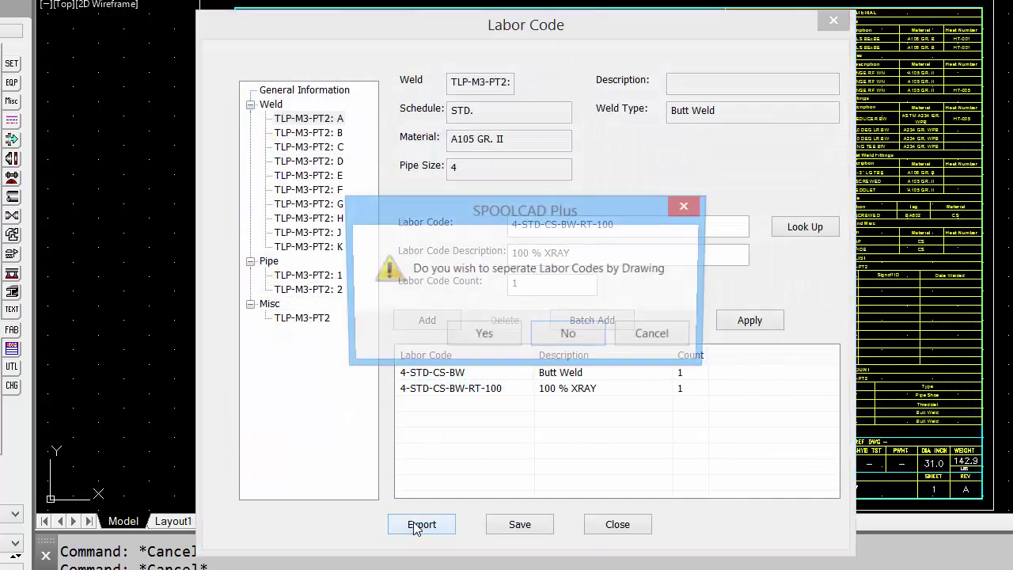
{"action": "left_click", "coordinate": [482, 336]}
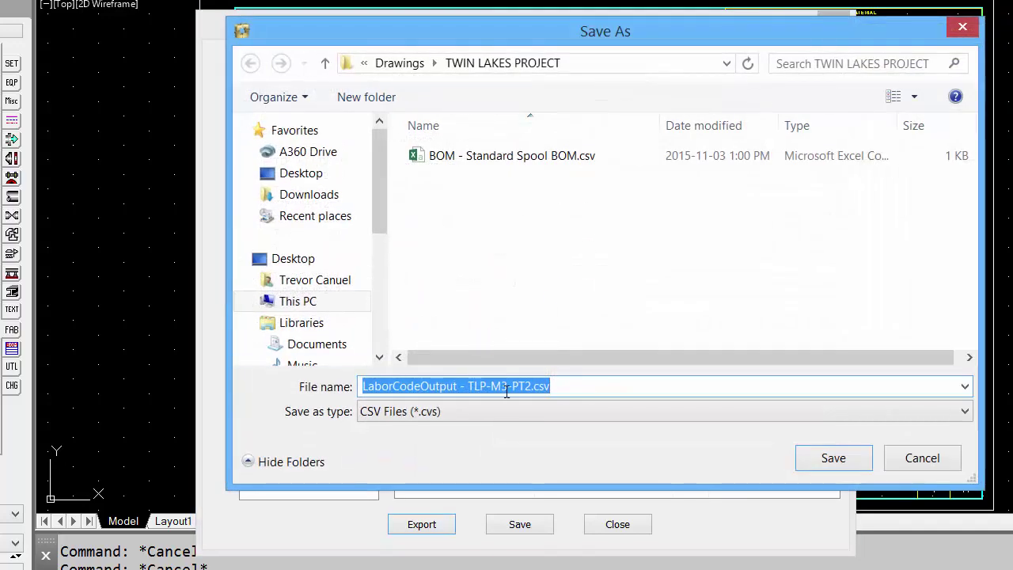
{"action": "left_click", "coordinate": [833, 461]}
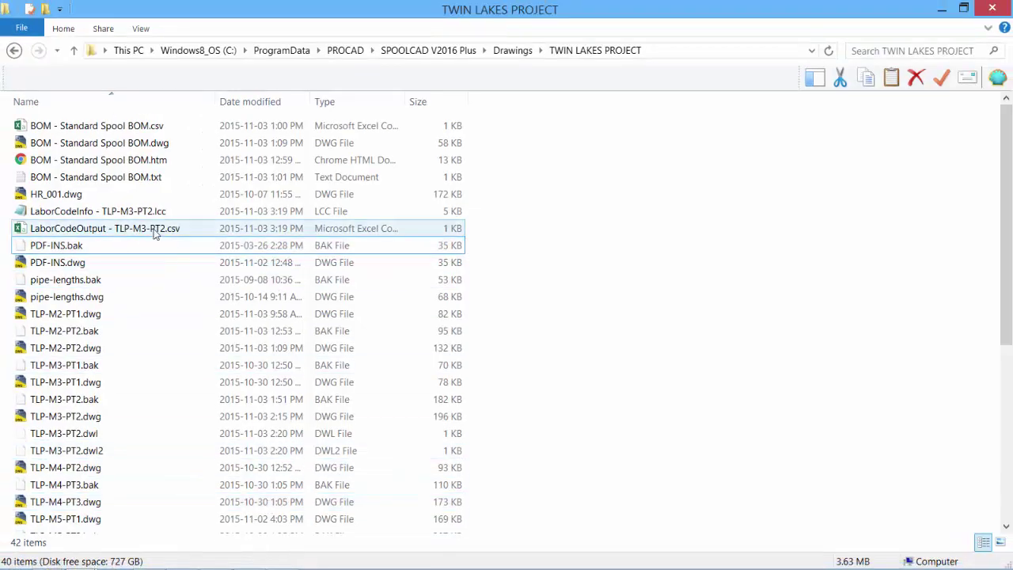
Open LaborCodeOutput - TLP-M3-PT2.csv in Excel to examine the exported codes, descriptions and counts, and close it.
{"action": "left_click", "coordinate": [155, 229]}
{"action": "double_click", "coordinate": [163, 230]}
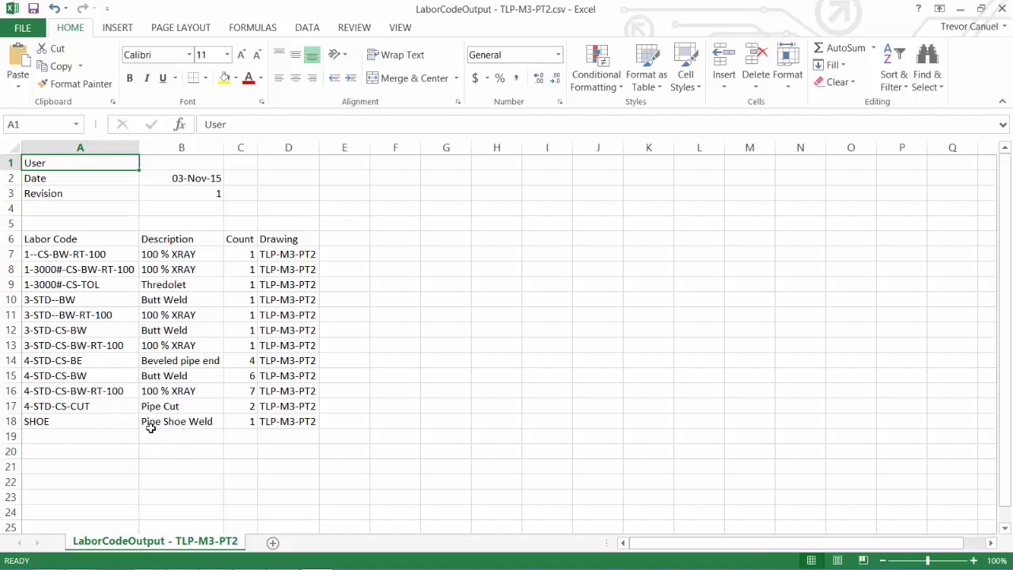
{"action": "left_click", "coordinate": [1001, 8]}
{"action": "left_click", "coordinate": [507, 313]}
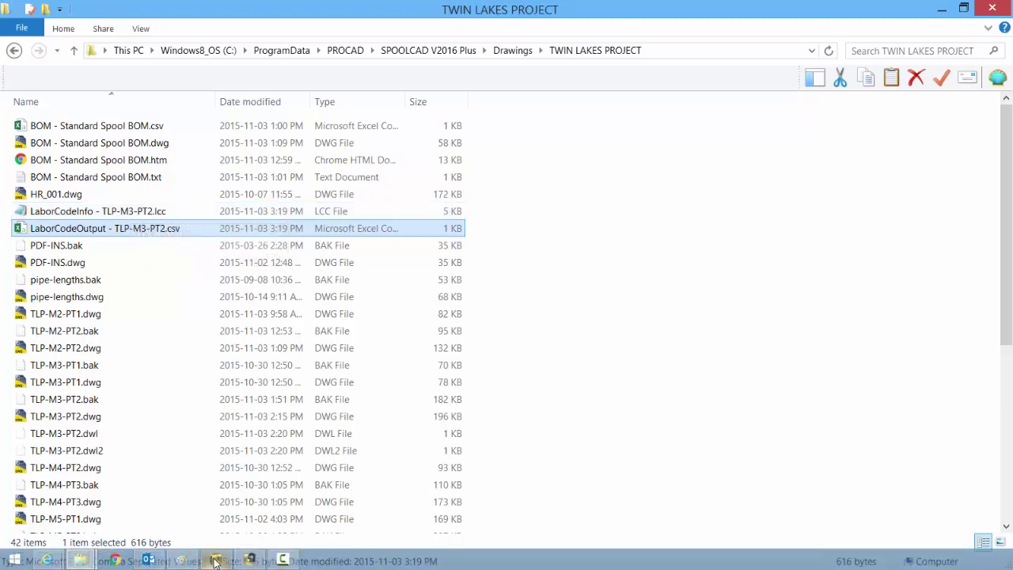
Switch to Shop Settings Manager and load LaborCodeInfo - TLP-M3-PT2.lcc for labor code processing.
{"action": "left_click", "coordinate": [250, 561]}
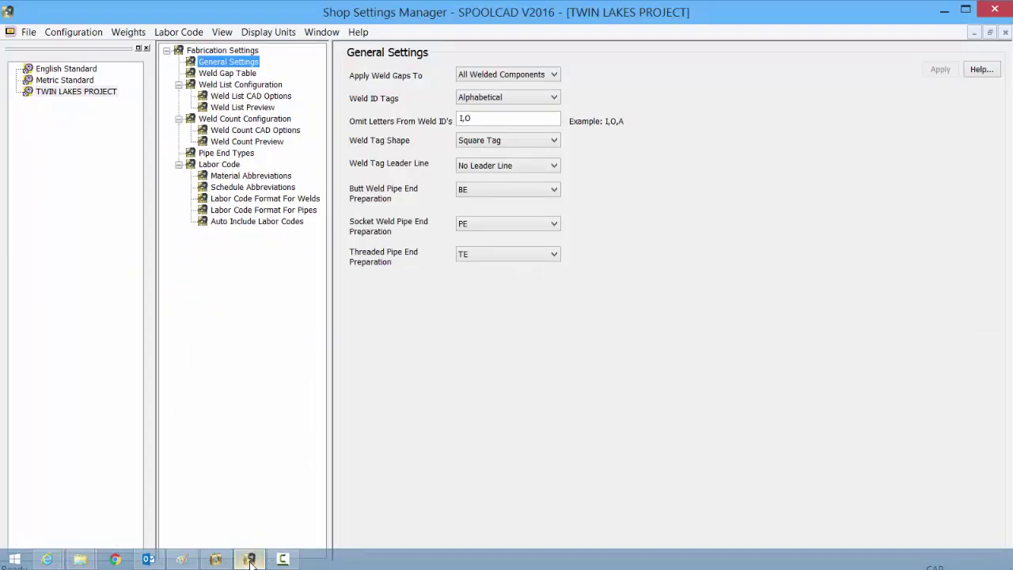
{"action": "left_click", "coordinate": [256, 220]}
{"action": "left_click", "coordinate": [179, 32]}
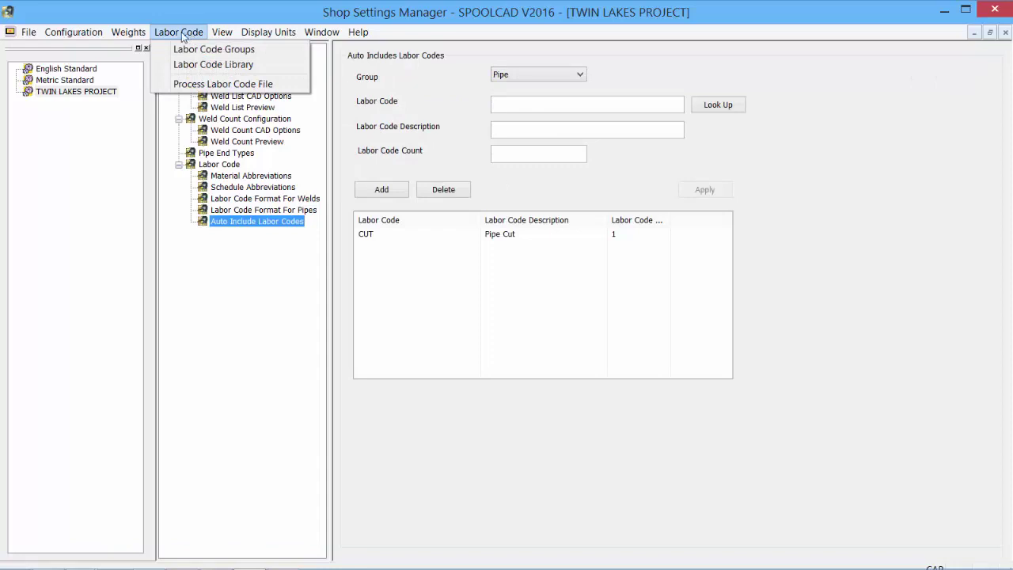
{"action": "left_click", "coordinate": [180, 84]}
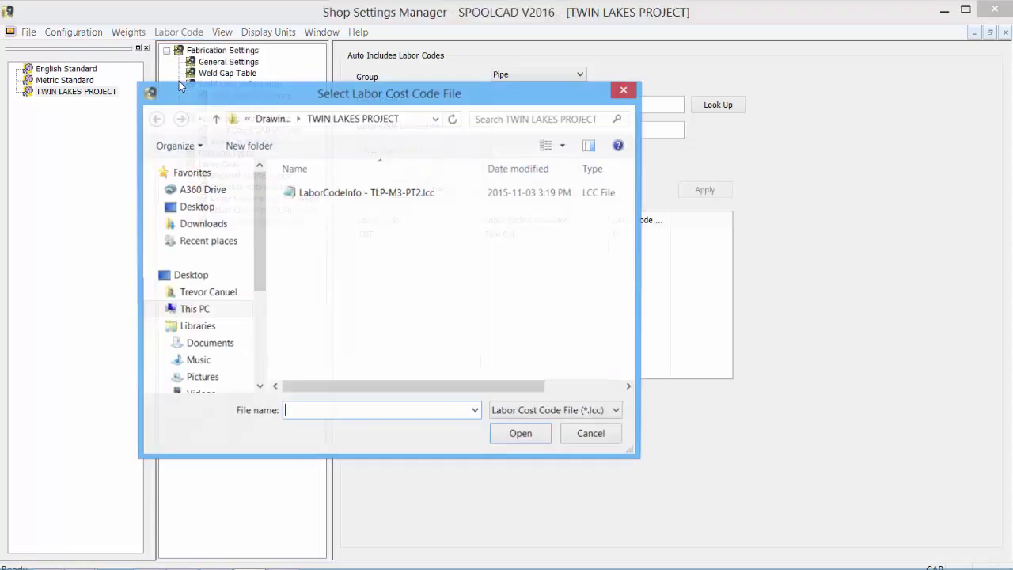
{"action": "left_click", "coordinate": [328, 195]}
{"action": "left_click", "coordinate": [519, 435]}
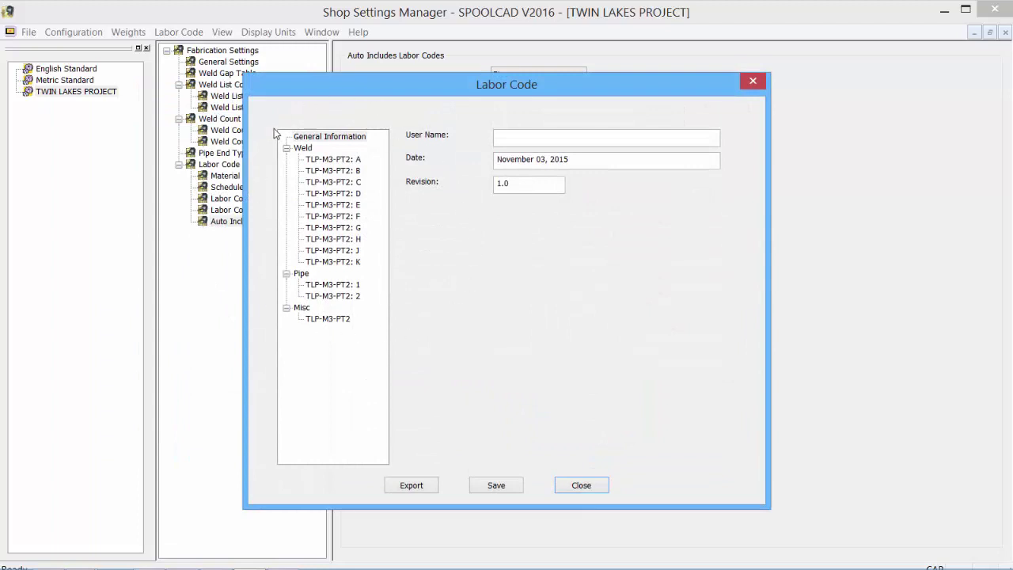
Examine the labor codes of several welds and pipe 2 in the loaded file, close it and minimize Shop Settings Manager.
{"action": "left_click", "coordinate": [331, 160]}
{"action": "left_click", "coordinate": [338, 204]}
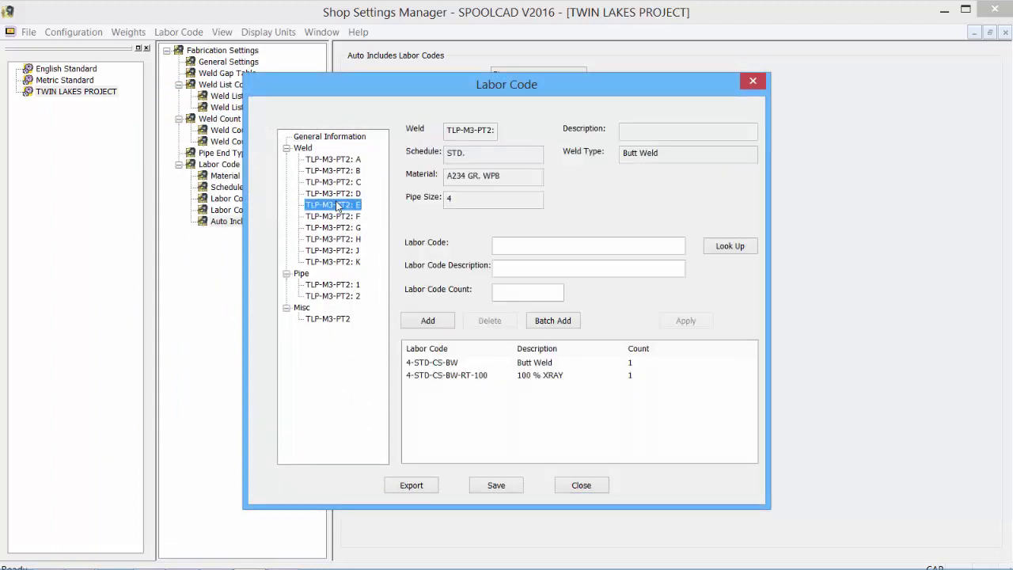
{"action": "left_click", "coordinate": [333, 239]}
{"action": "left_click", "coordinate": [329, 296]}
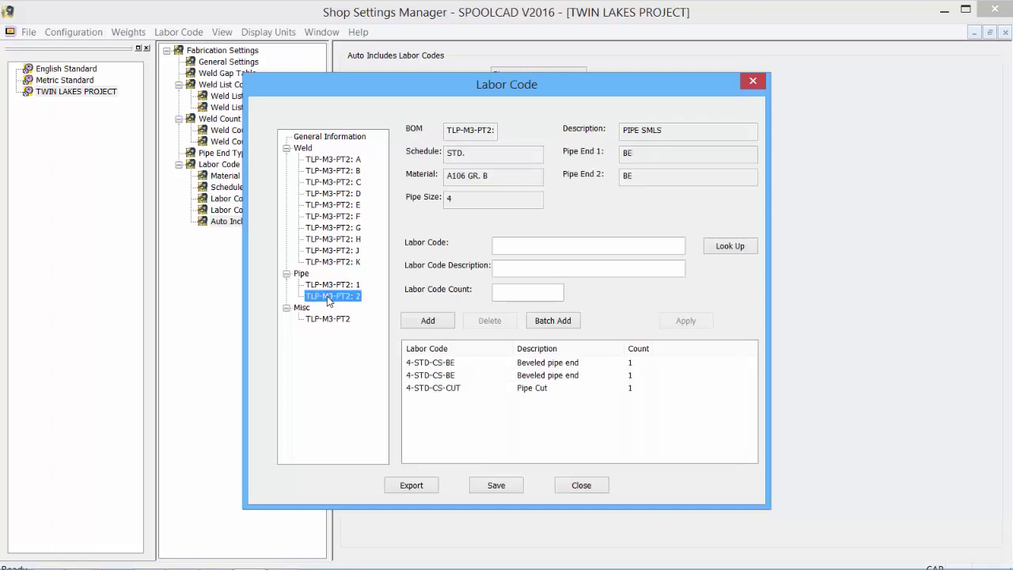
{"action": "left_click", "coordinate": [334, 183]}
{"action": "left_click", "coordinate": [334, 228]}
{"action": "left_click", "coordinate": [335, 250]}
{"action": "left_click", "coordinate": [333, 261]}
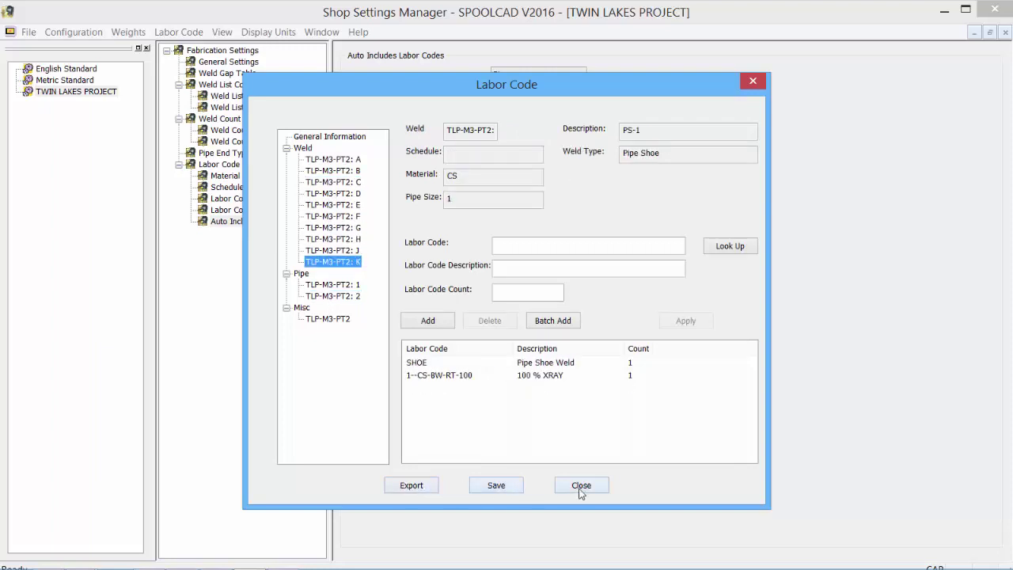
{"action": "left_click", "coordinate": [580, 488]}
{"action": "left_click", "coordinate": [609, 333]}
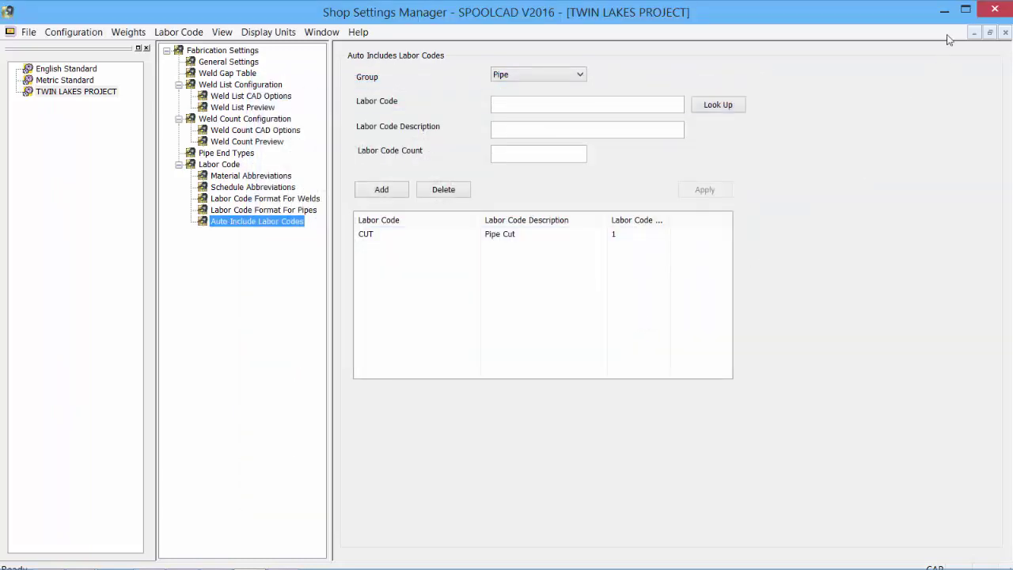
{"action": "left_click", "coordinate": [947, 12]}
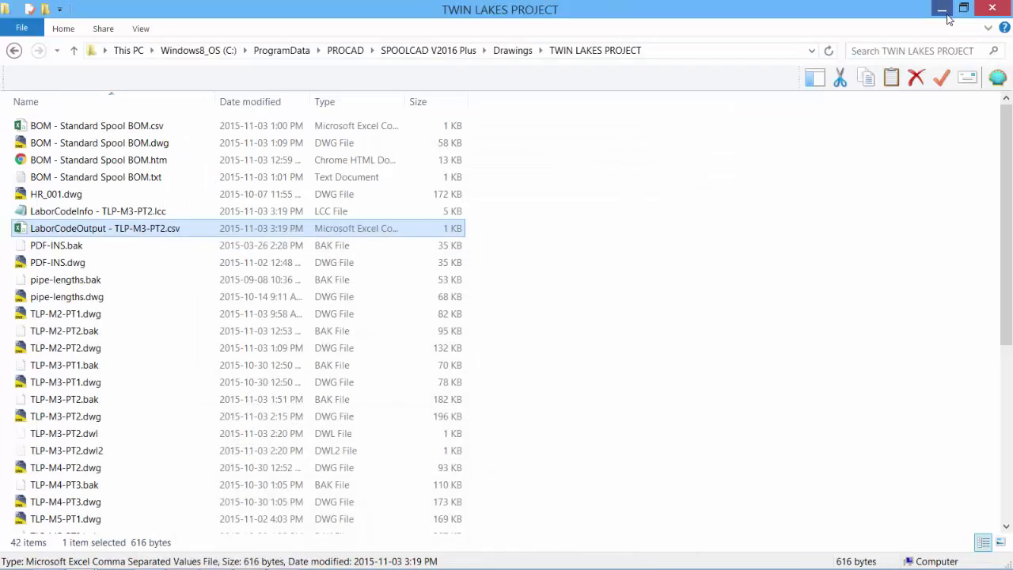